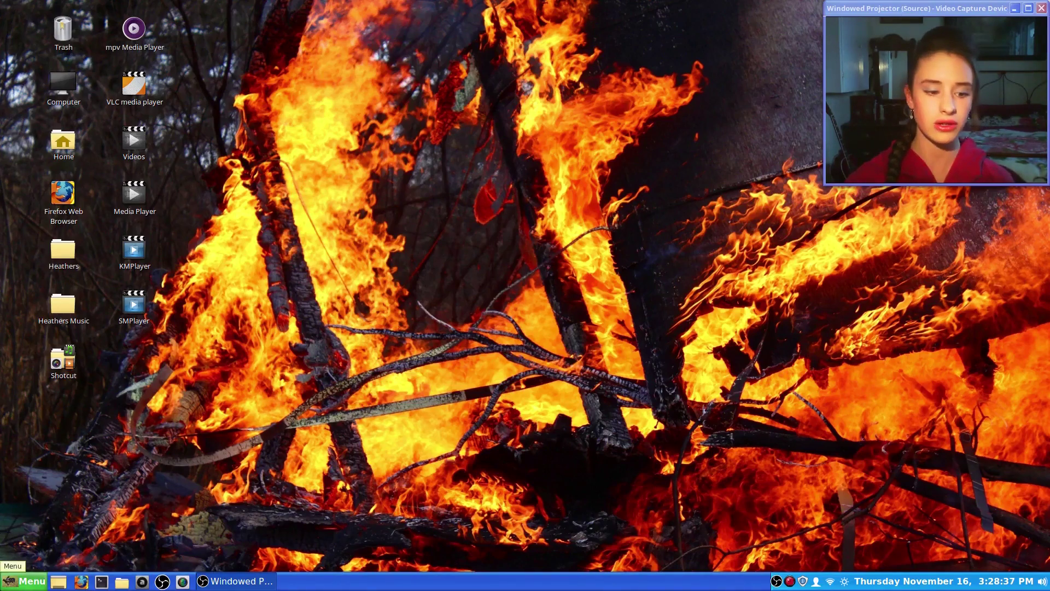
Launch Software Manager from the Mint menu and authenticate with the administrator password.
left_click(23, 581)
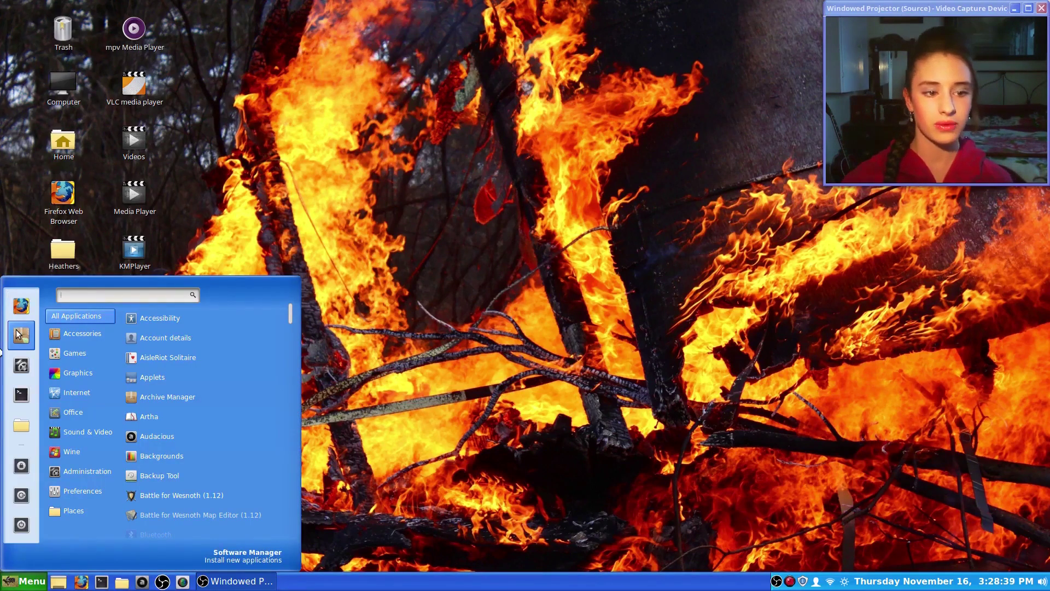
left_click(17, 331)
type("**********")
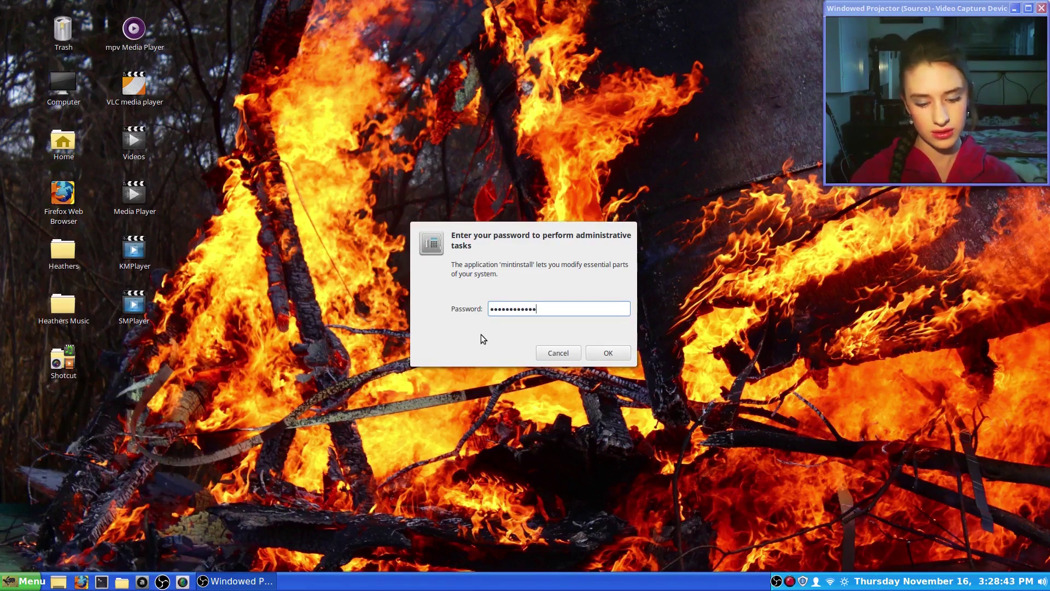
key("Return")
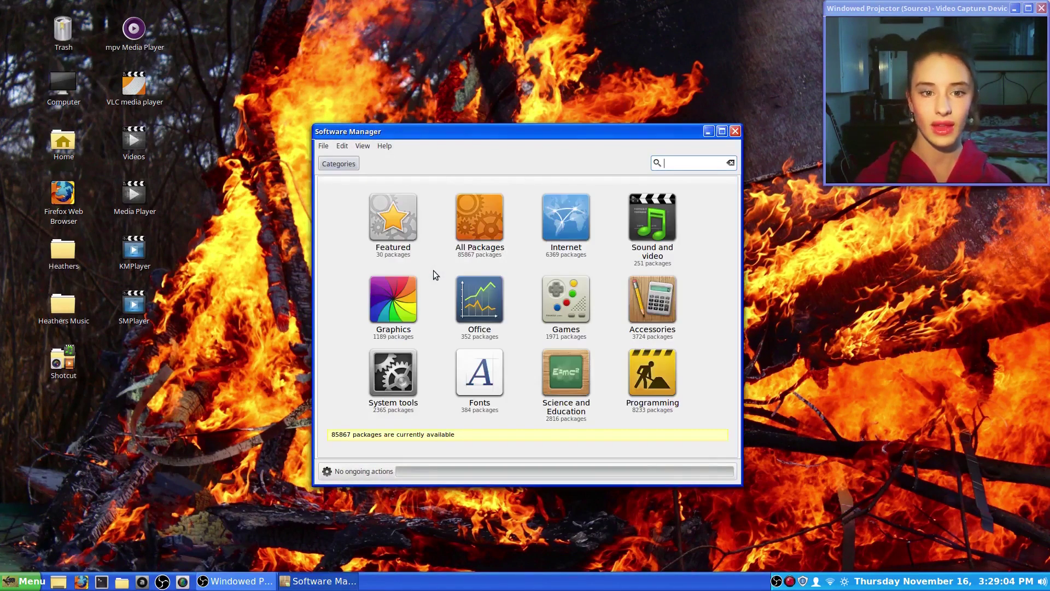
Move the Software Manager window up, browse the Sound and video category, and start a package search.
left_click_drag(517, 132, 509, 113)
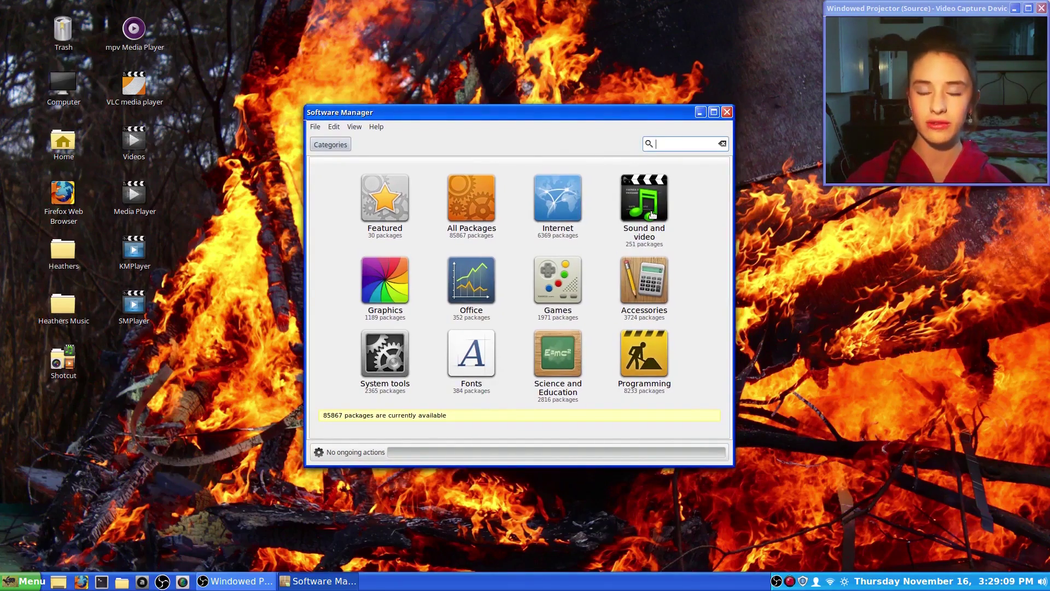
left_click(644, 236)
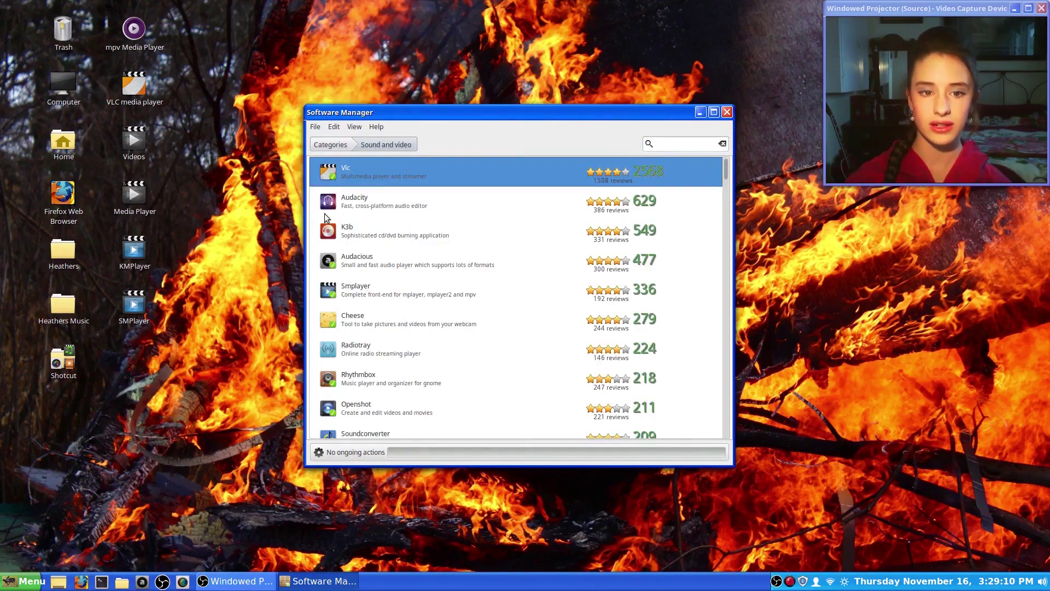
scroll(553, 298, "down", 10)
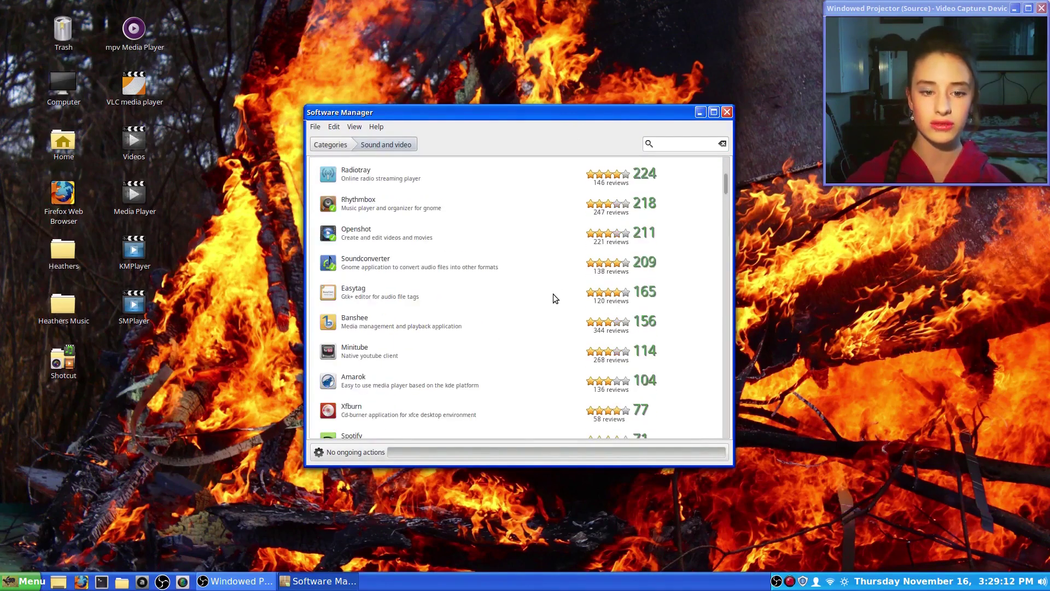
scroll(543, 288, "down", 15)
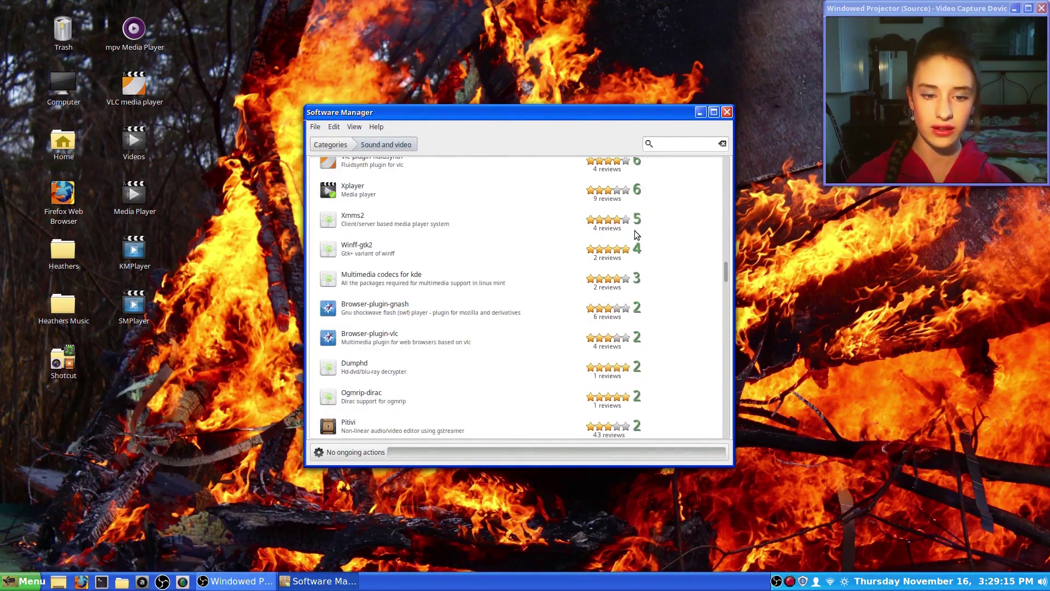
left_click(689, 145)
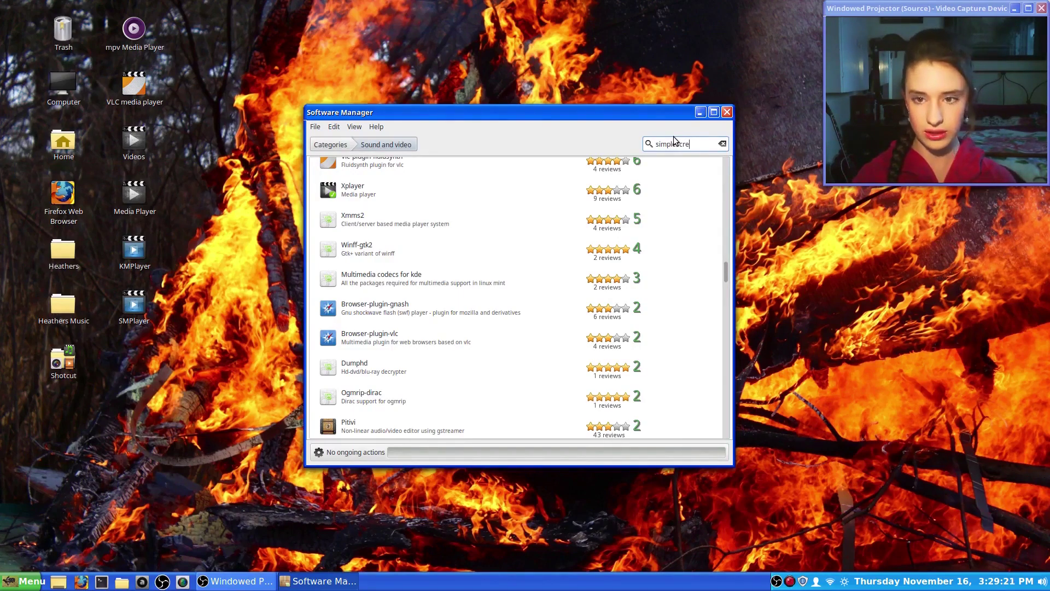
Search for simplescreenrecorder, confirm its package page shows Installed, and close Software Manager.
type("simplescreenr")
type("ecorder")
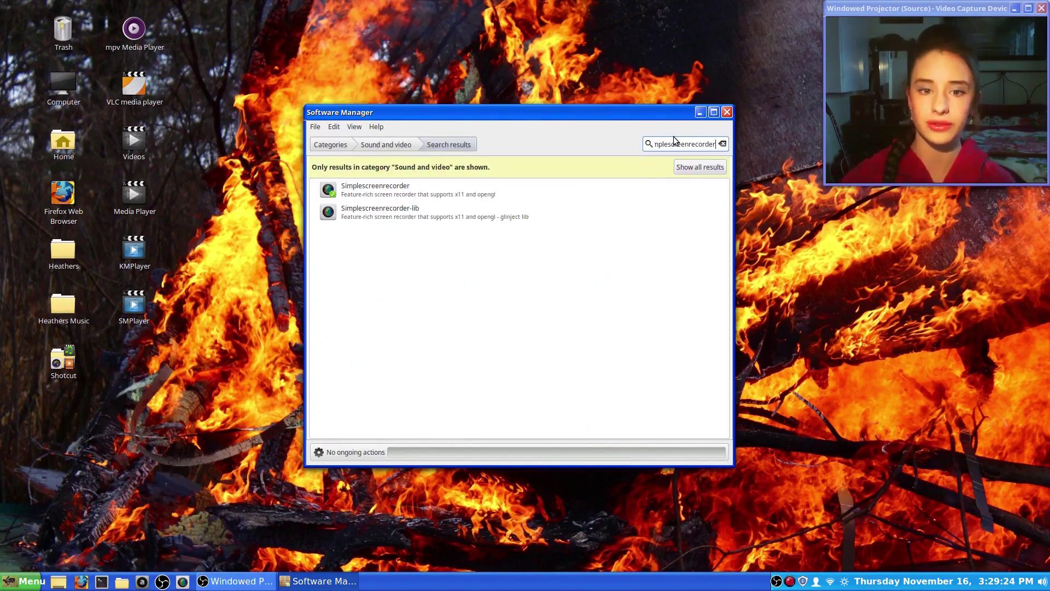
key("Tab")
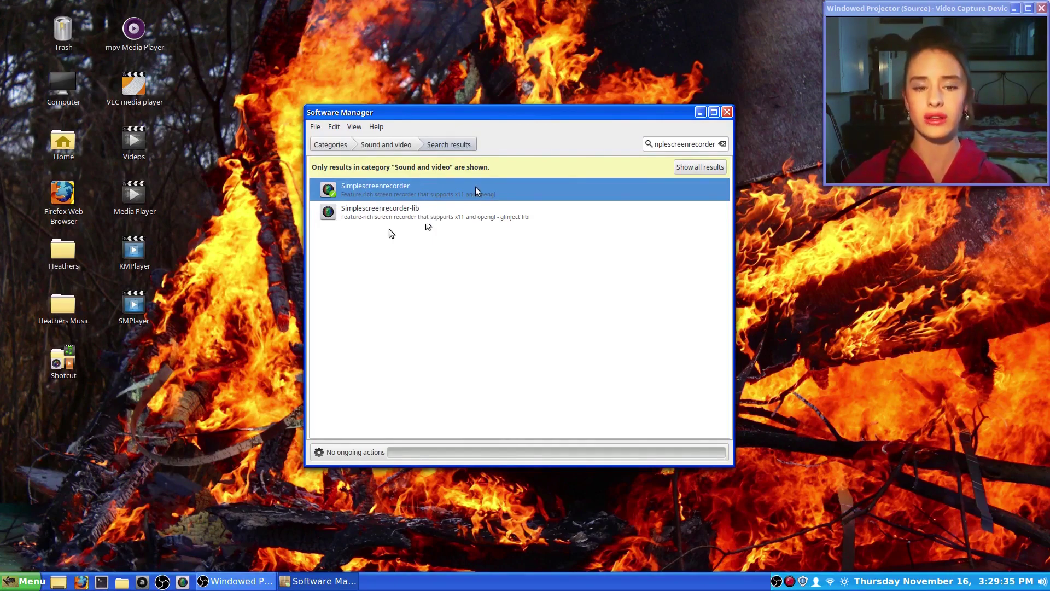
left_click(347, 194)
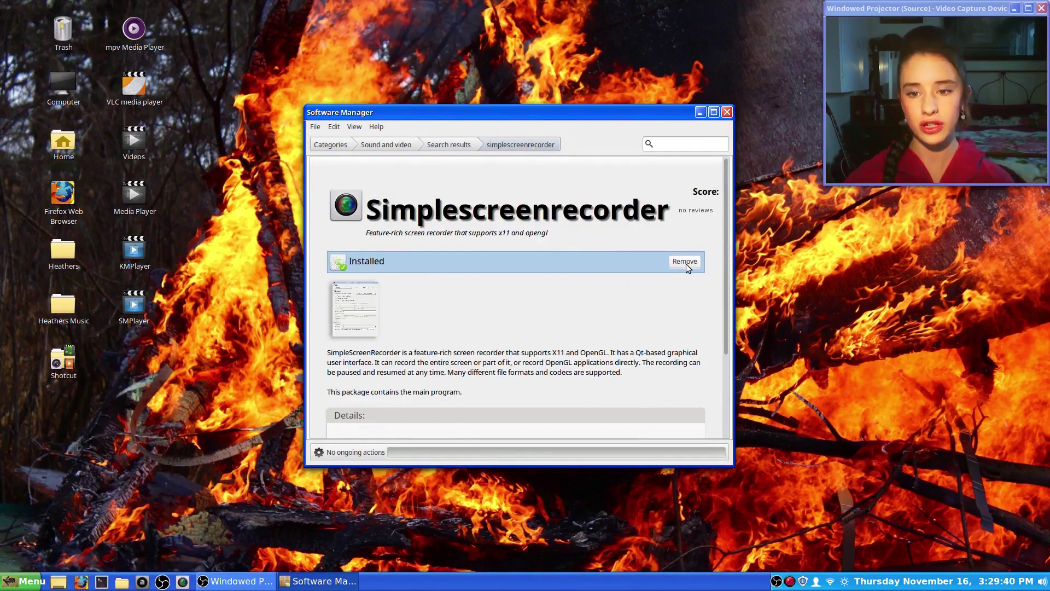
left_click(727, 113)
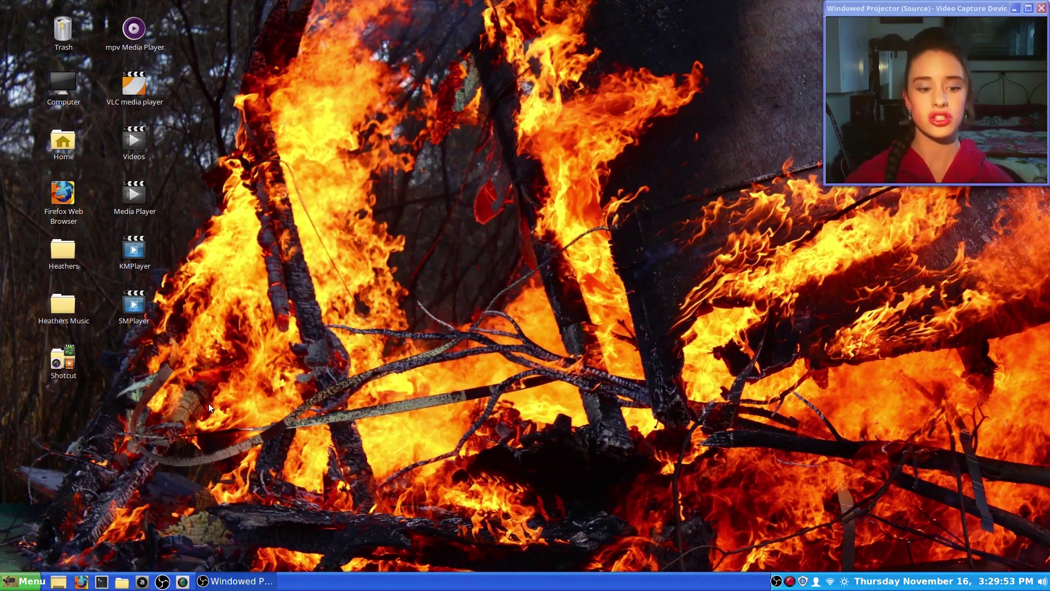
Find SimpleScreenRecorder under Sound & Video in the Mint menu, then dismiss the menu.
left_click(11, 585)
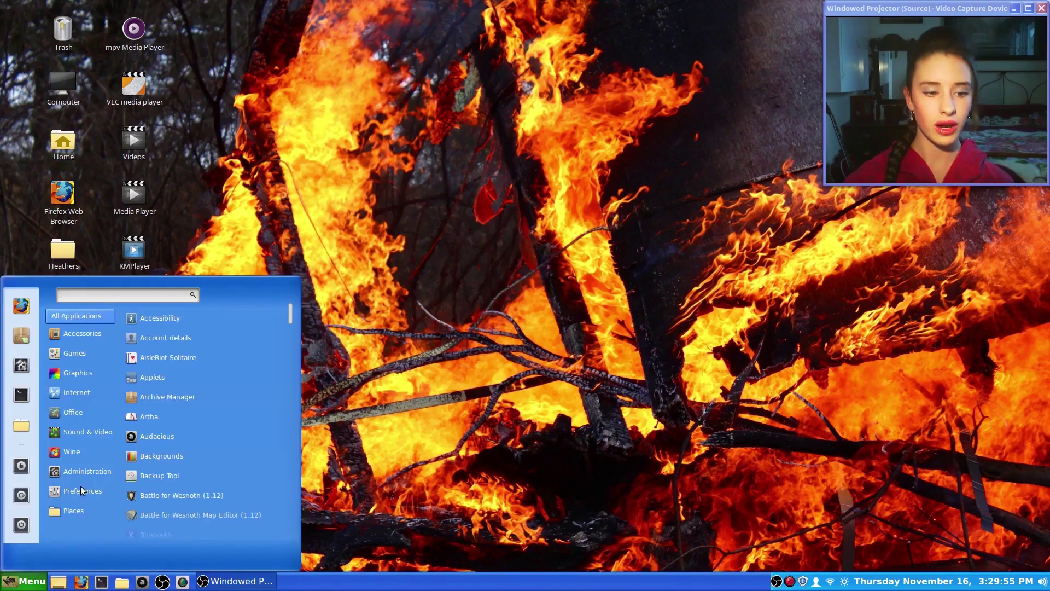
mouse_move(87, 436)
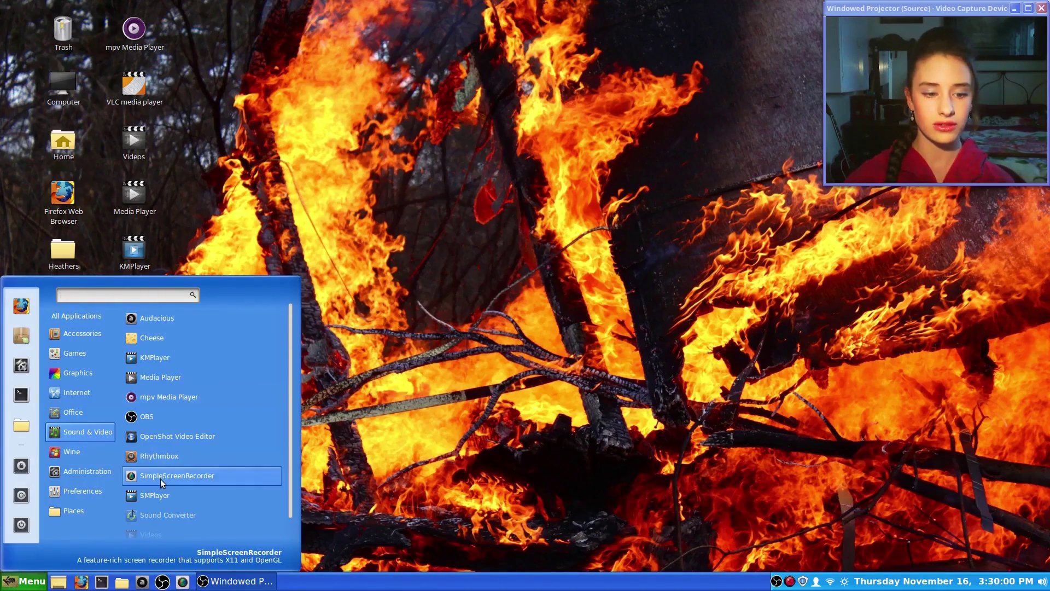
left_click(478, 391)
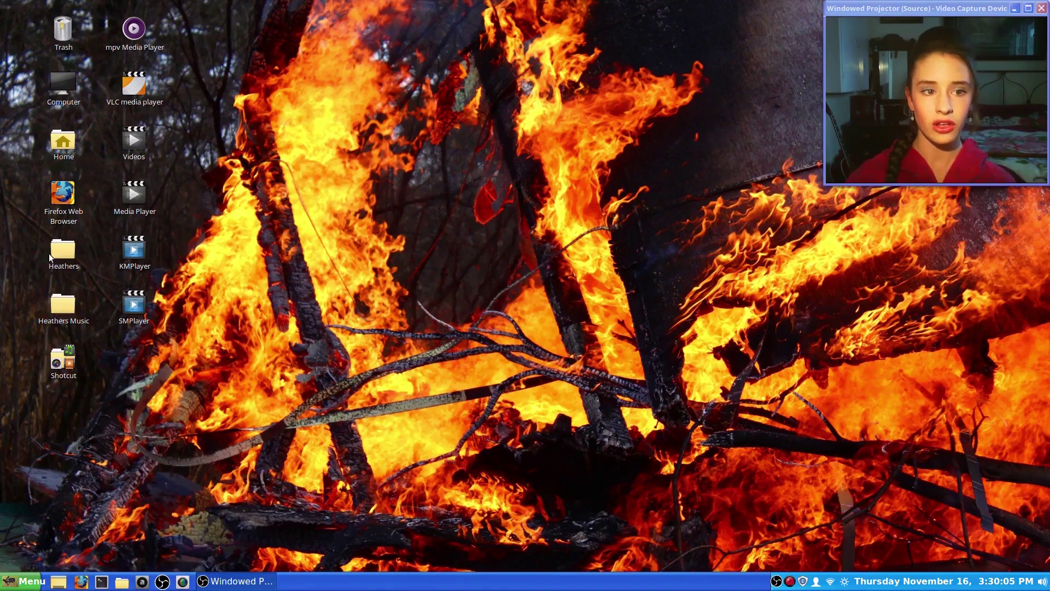
Start Firefox, search Google for 'obs', and open the Open Broadcaster Software home page.
double_click(69, 198)
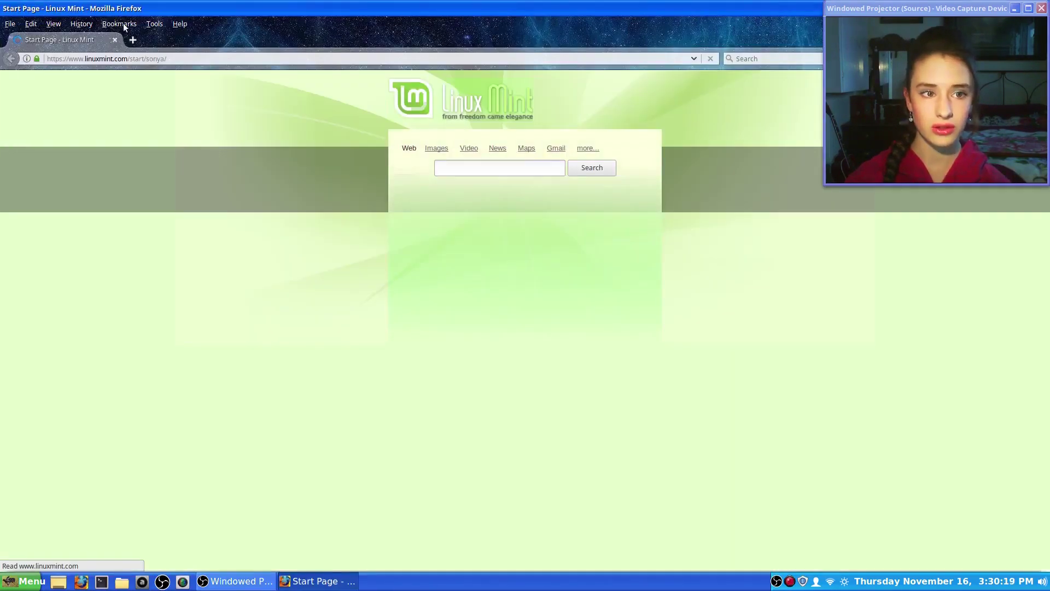
left_click(120, 24)
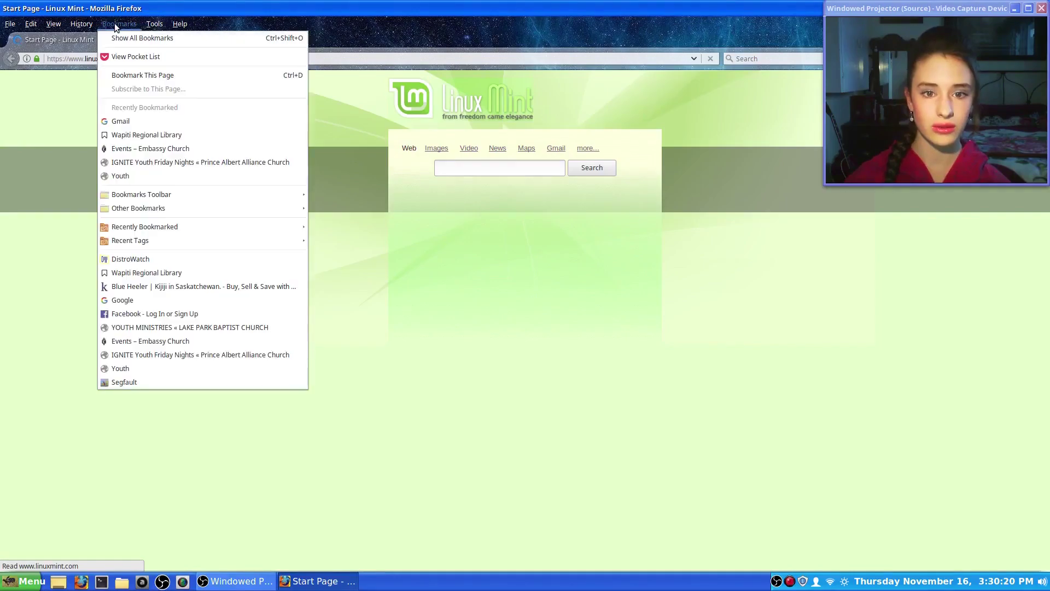
left_click(122, 302)
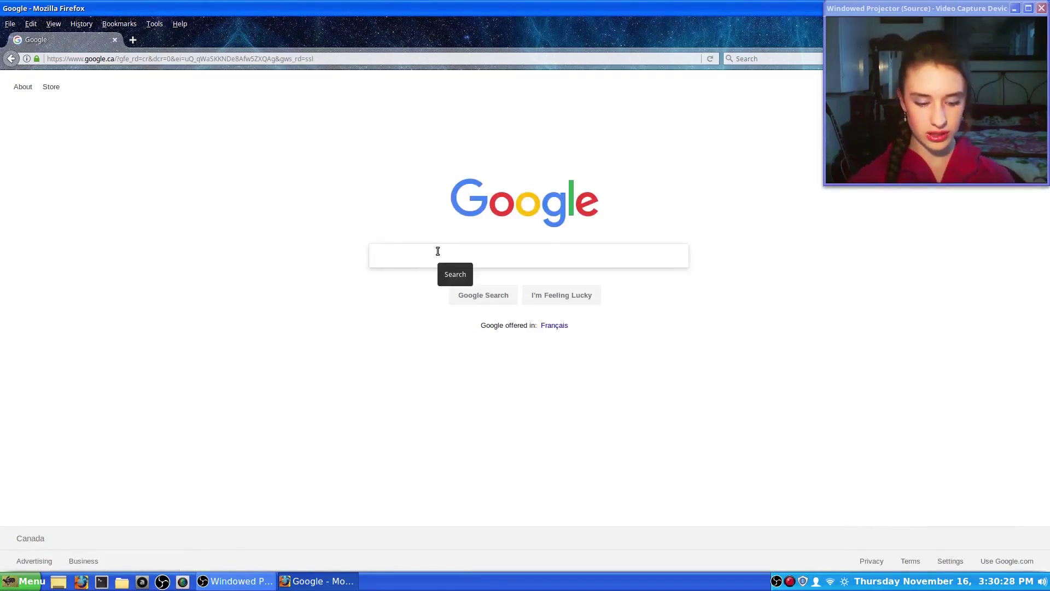
type("obs")
key("Return")
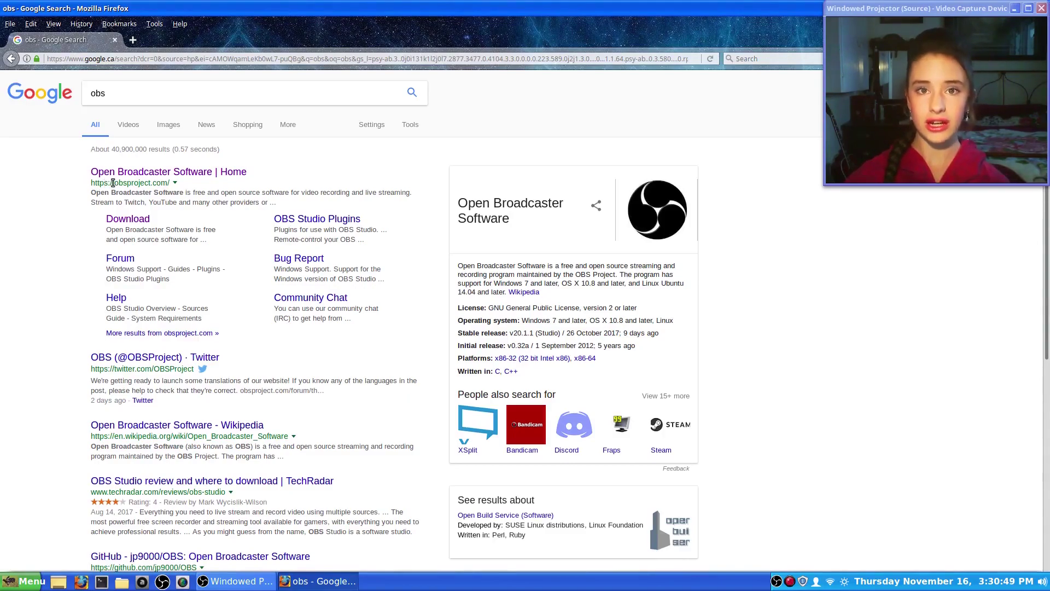
left_click(224, 173)
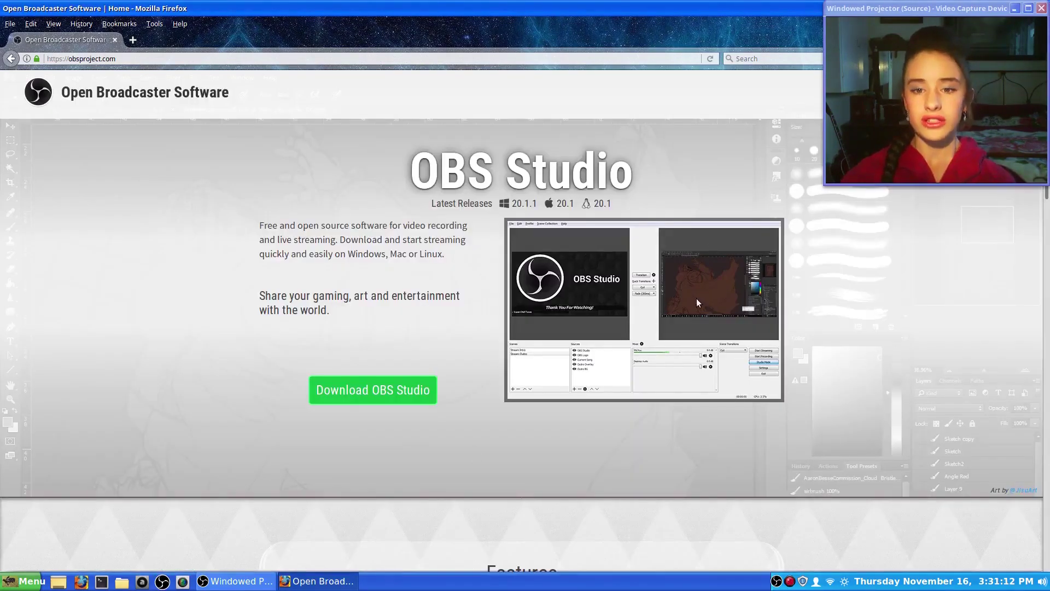
Show the OBS Studio download options for Windows, macOS and Linux, then close Firefox.
left_click(372, 393)
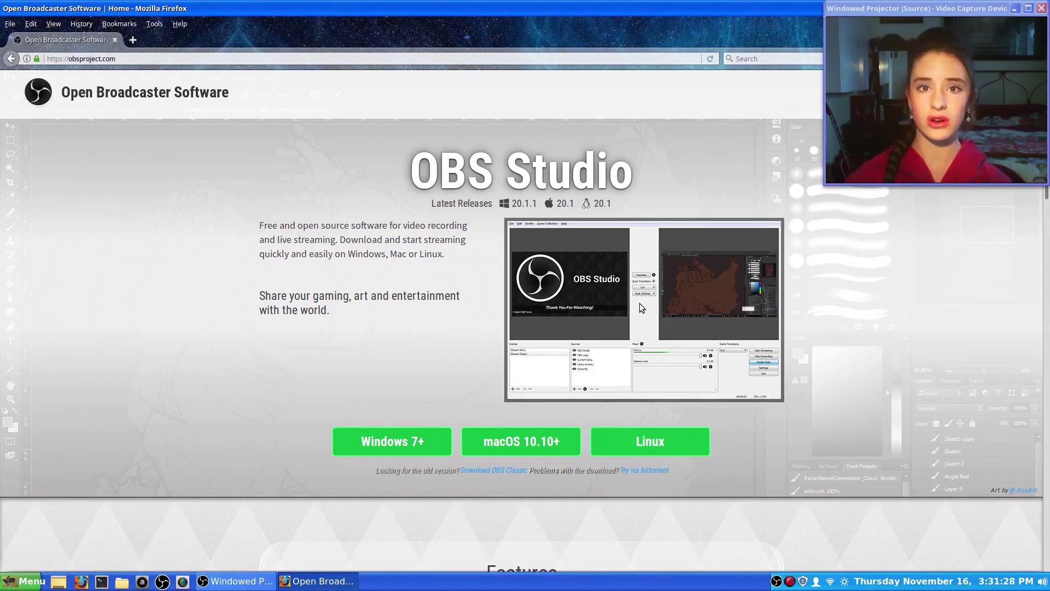
right_click(582, 10)
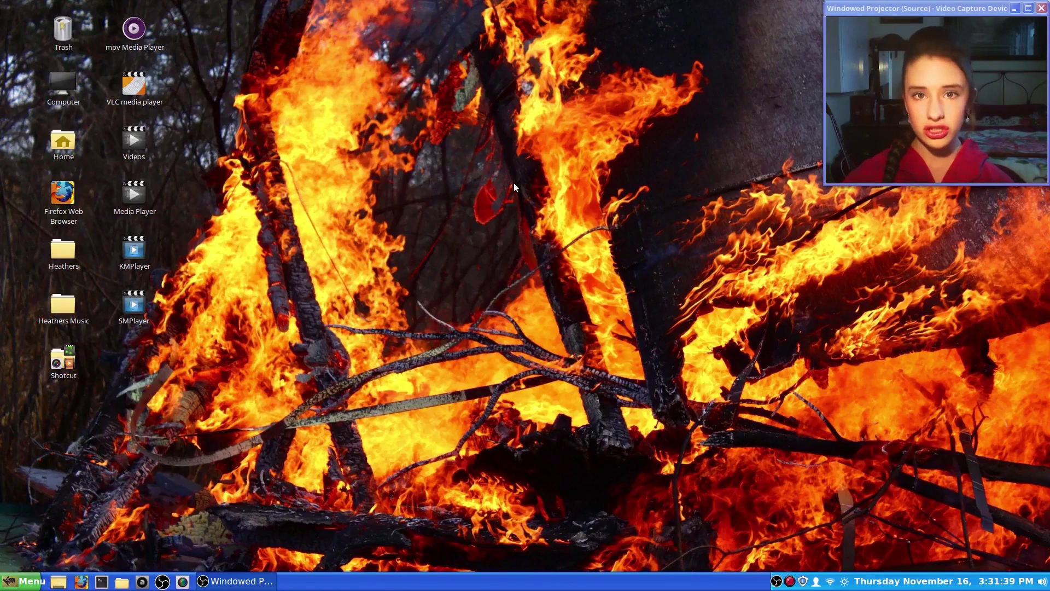
Launch OBS from the Sound & Video menu and move its window toward the top of the screen.
left_click(5, 582)
mouse_move(90, 437)
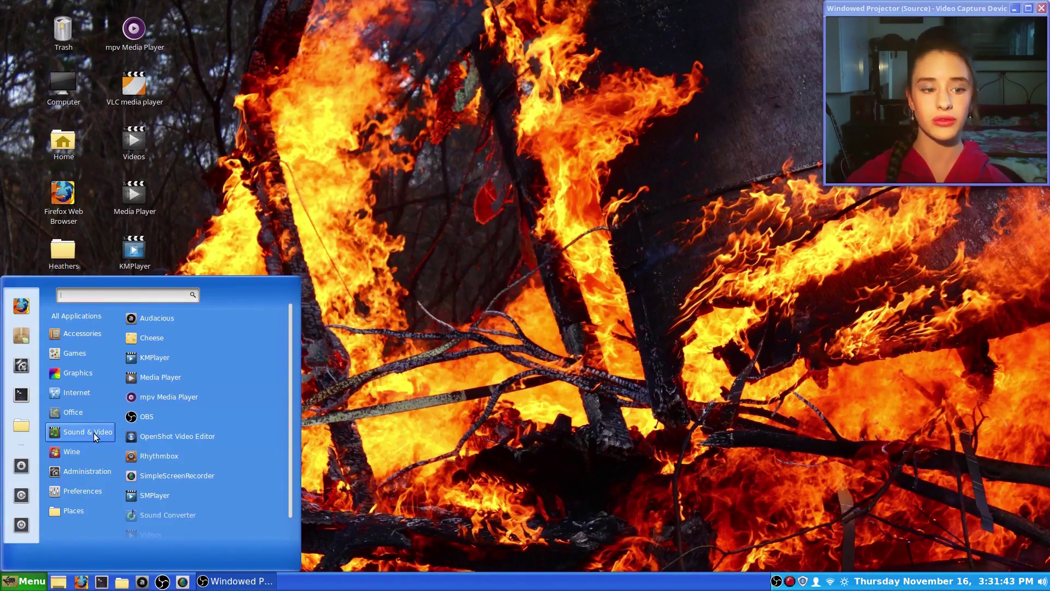
left_click(147, 416)
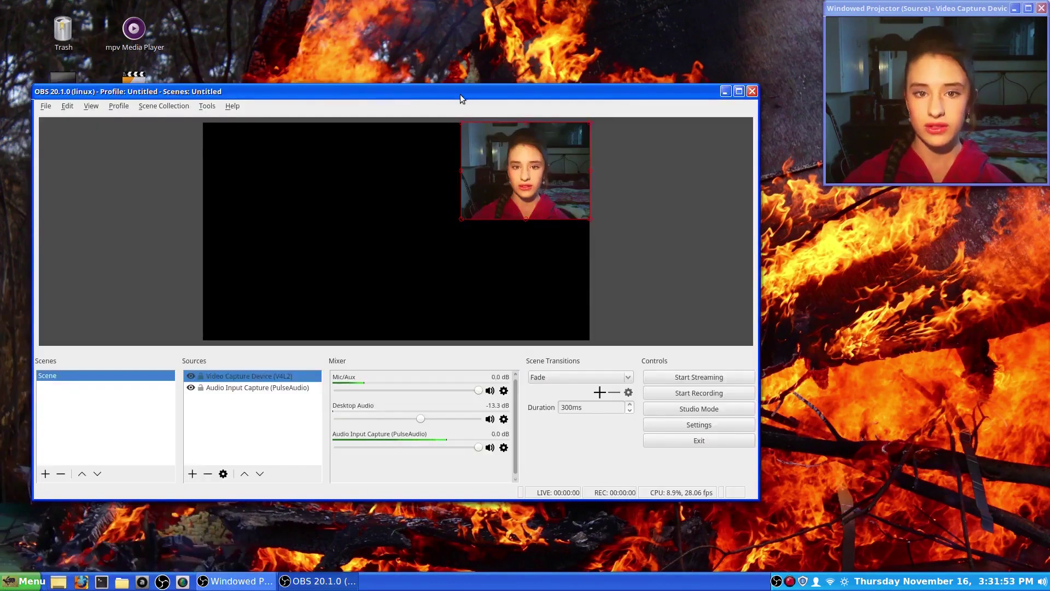
left_click_drag(461, 98, 496, 41)
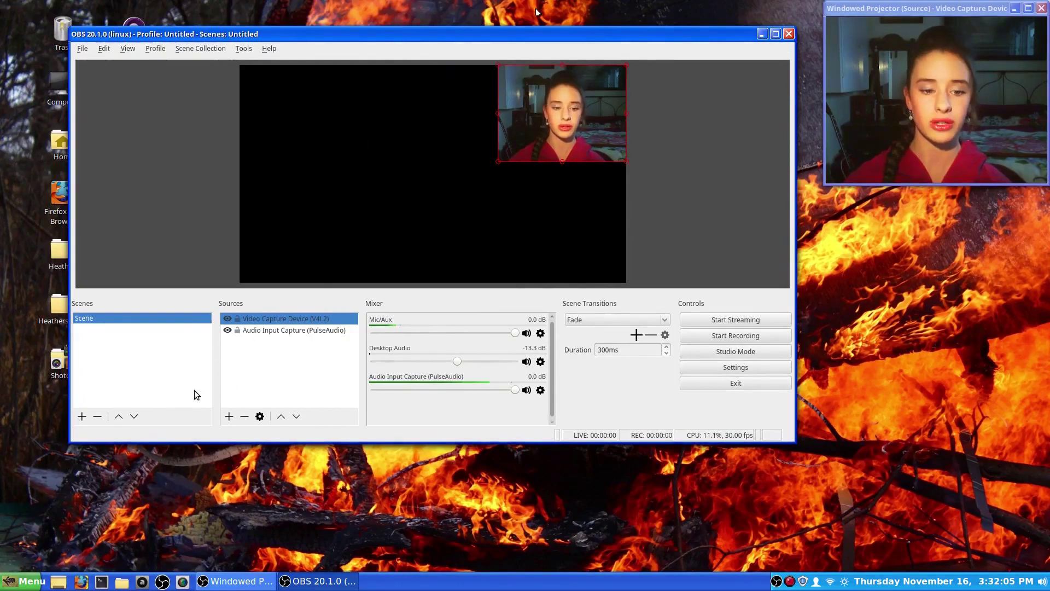
Add a second Video Capture Device source with default settings, then remove this duplicate webcam source.
left_click(229, 416)
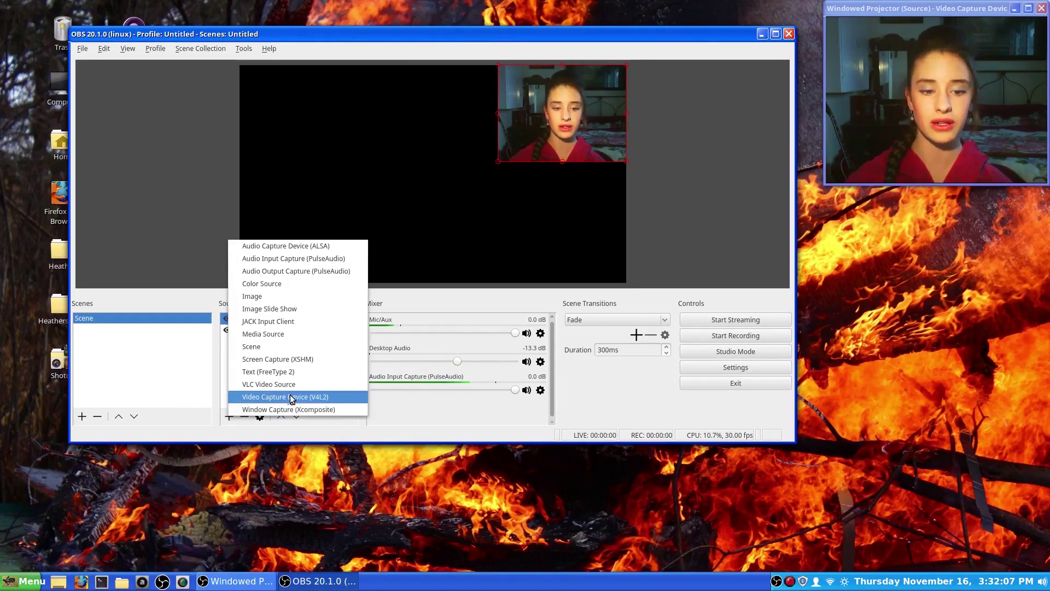
left_click(307, 396)
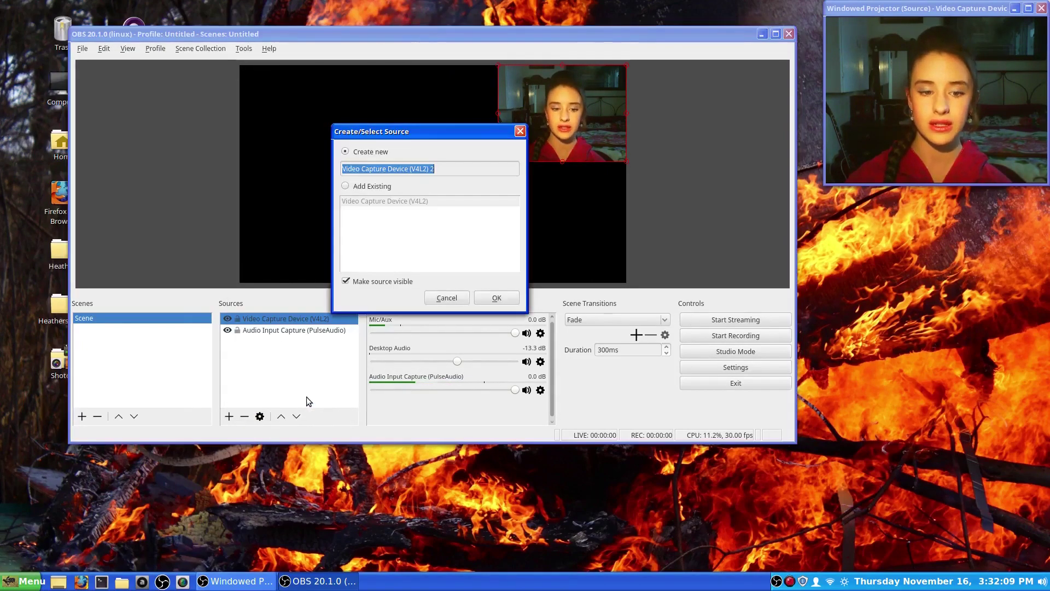
left_click(486, 298)
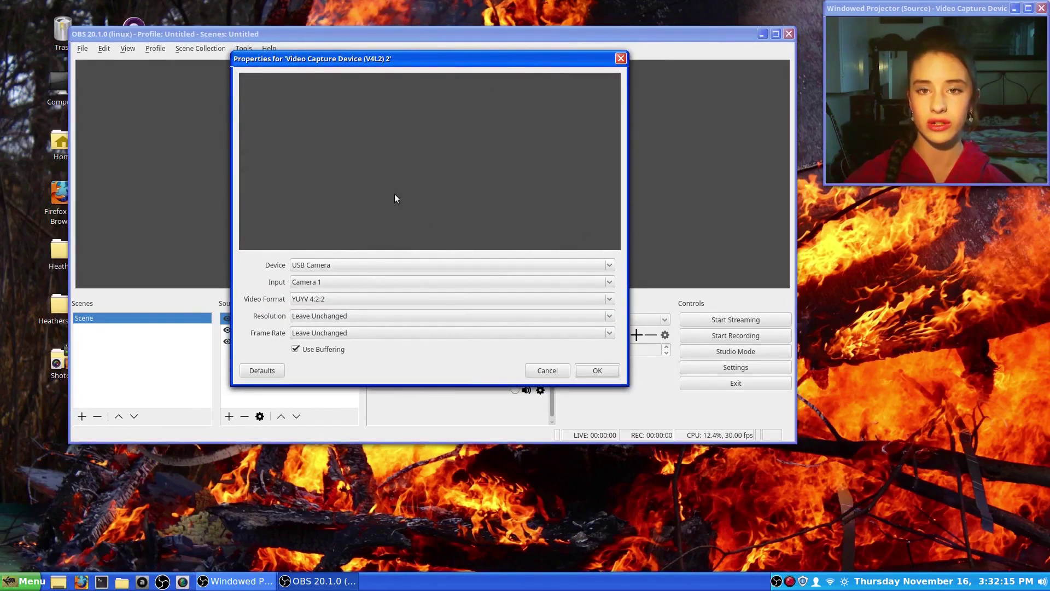
left_click(620, 58)
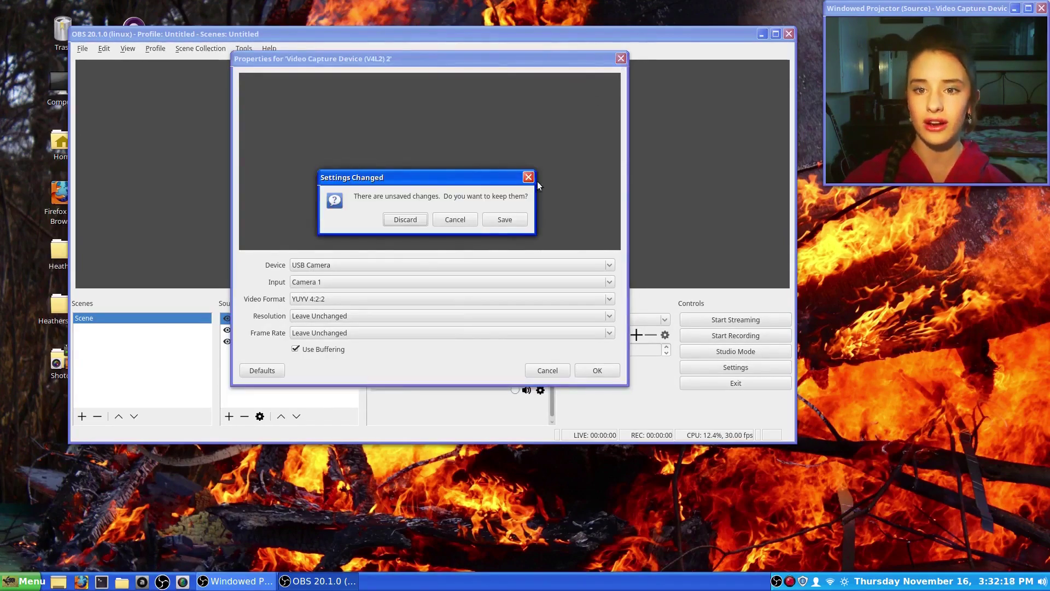
left_click(454, 220)
left_click(597, 370)
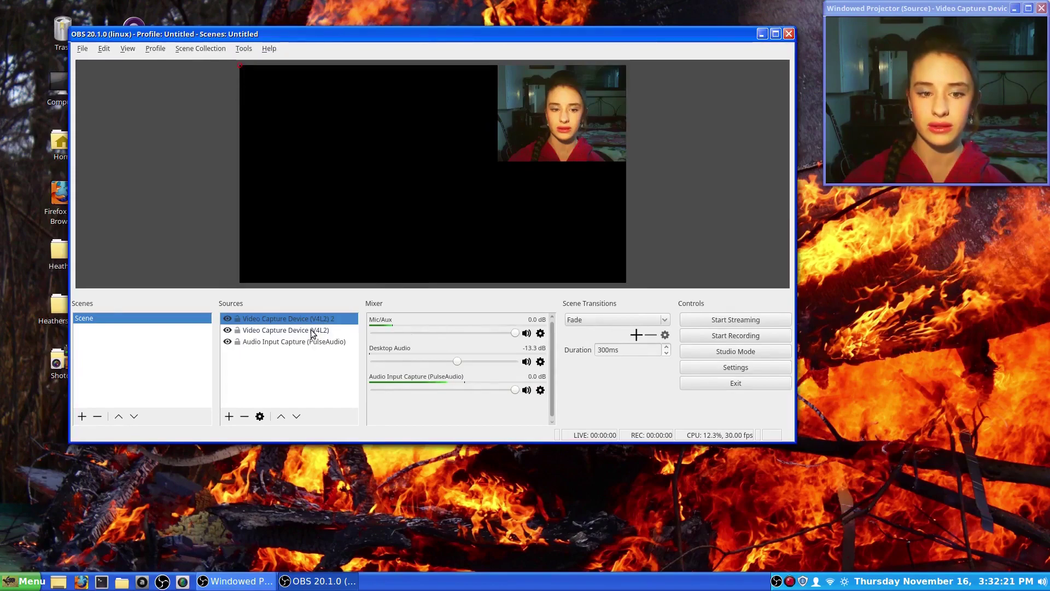
left_click(244, 416)
left_click(527, 241)
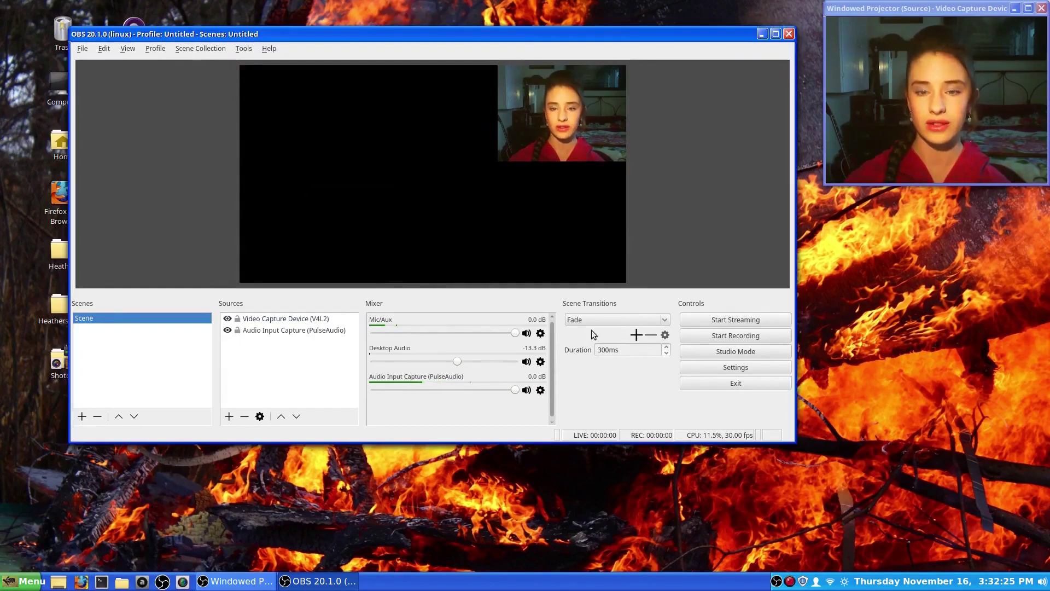
Open the webcam source as a Windowed Projector (Source) and bring the projector window forward.
left_click(573, 112)
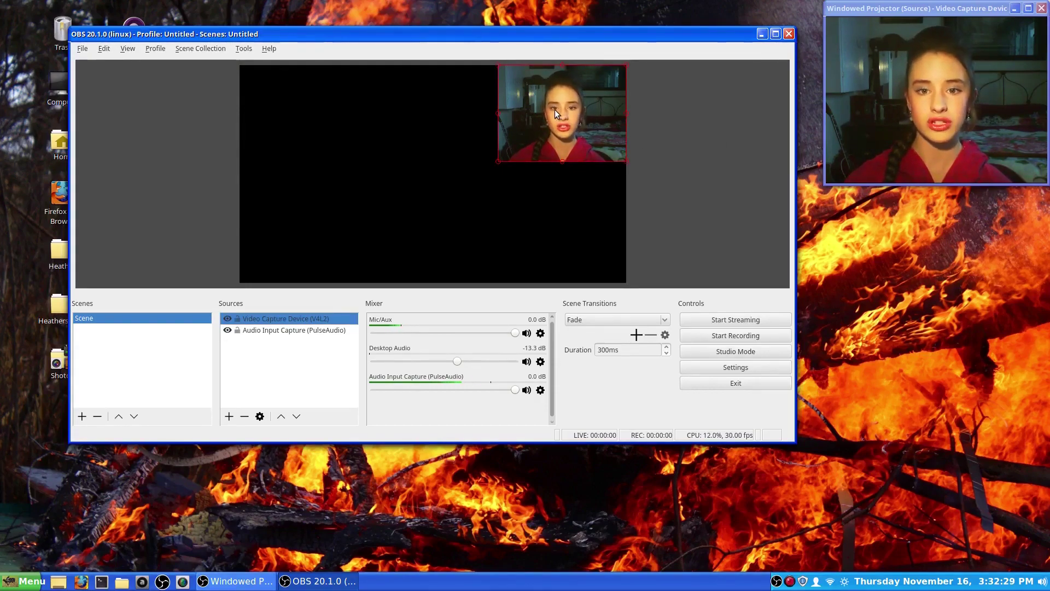
right_click(551, 110)
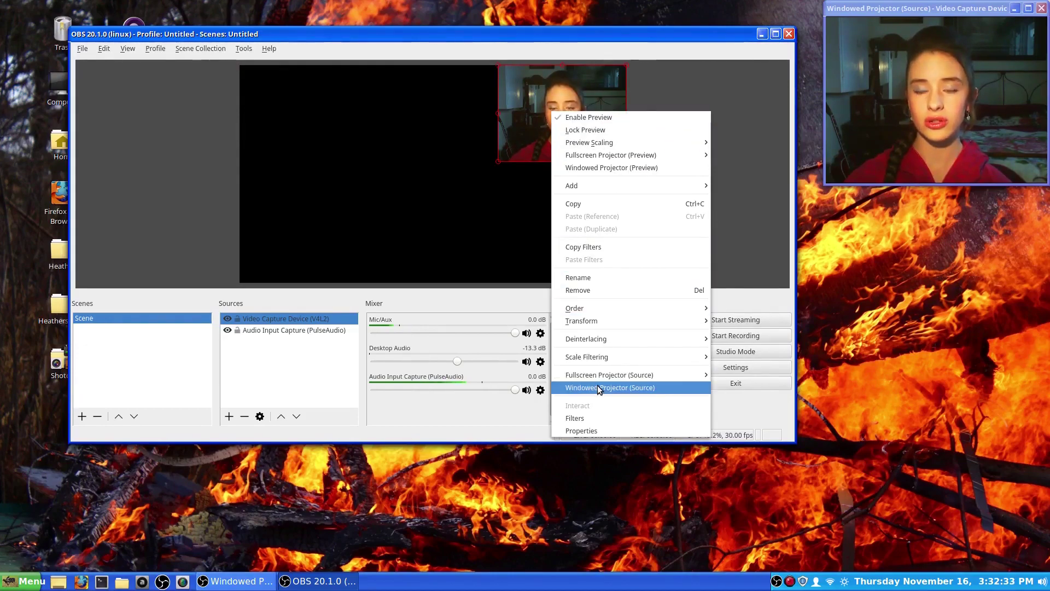
left_click(628, 389)
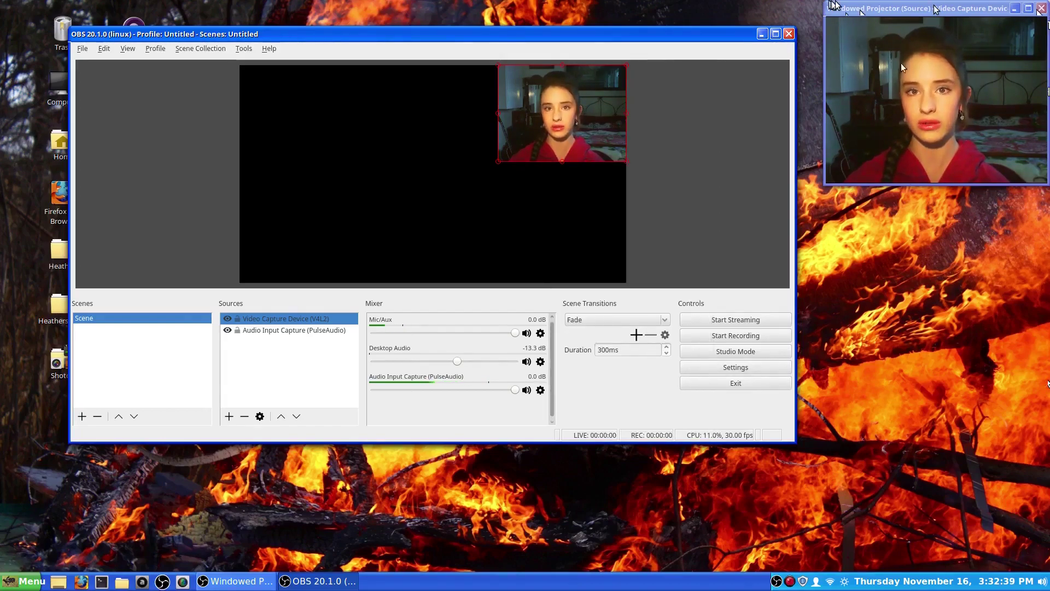
left_click(967, 166)
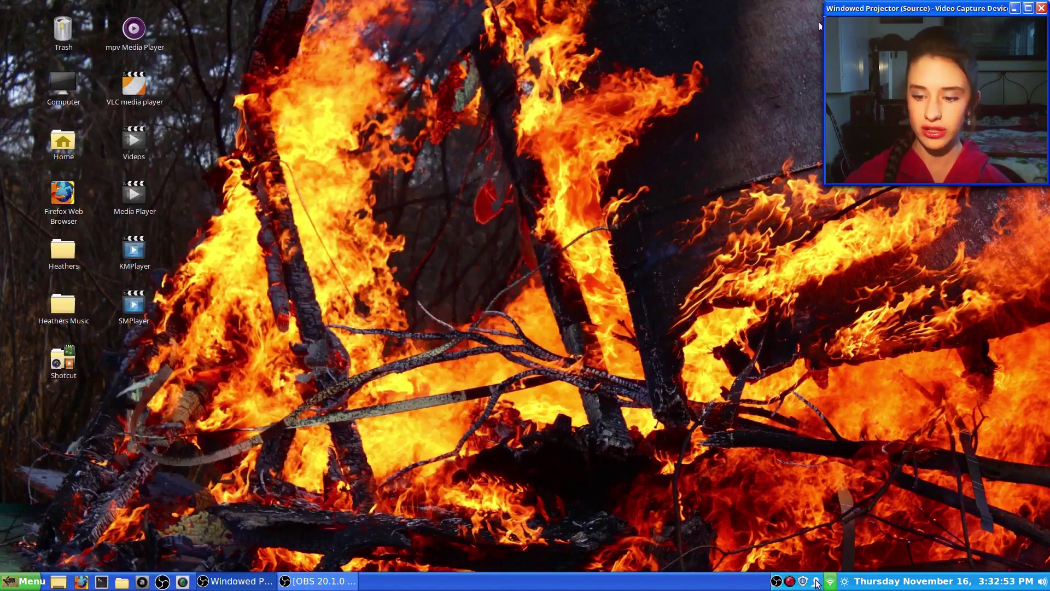
Hide the main OBS window and set the webcam projector window to Always on Top.
left_click(776, 583)
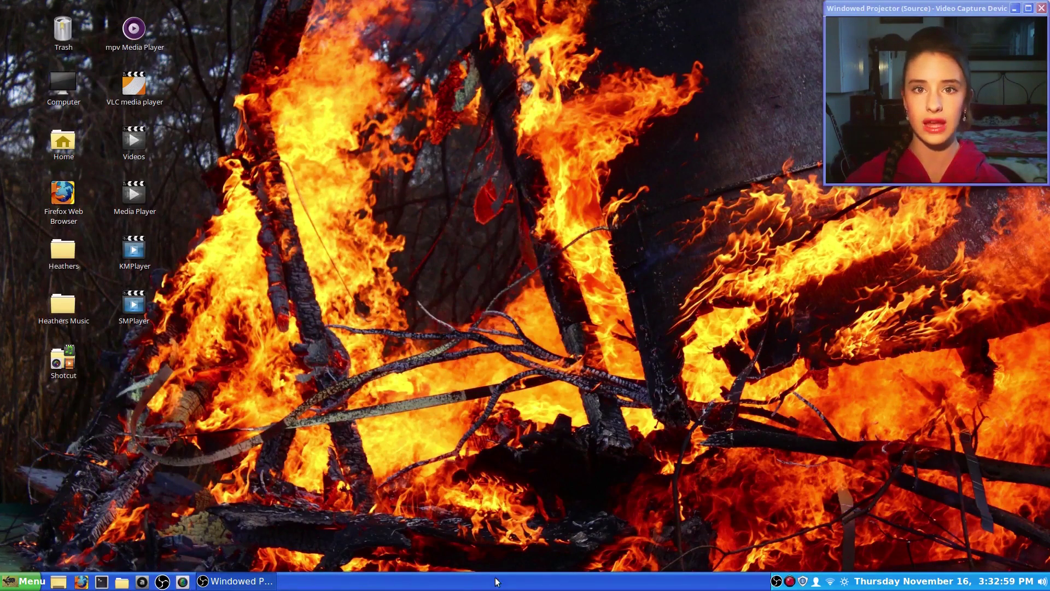
left_click(891, 10)
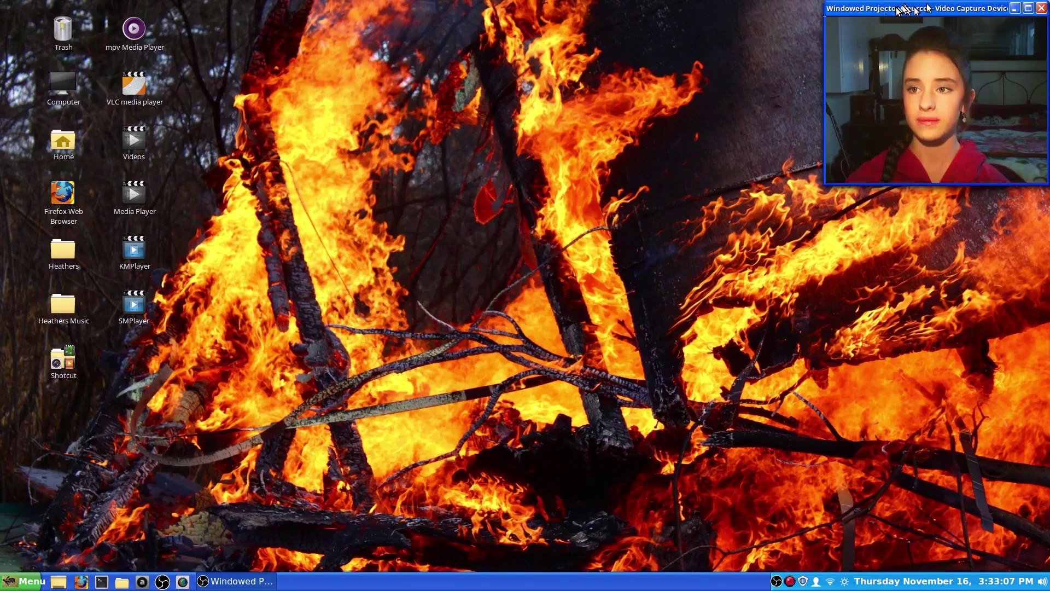
right_click(897, 9)
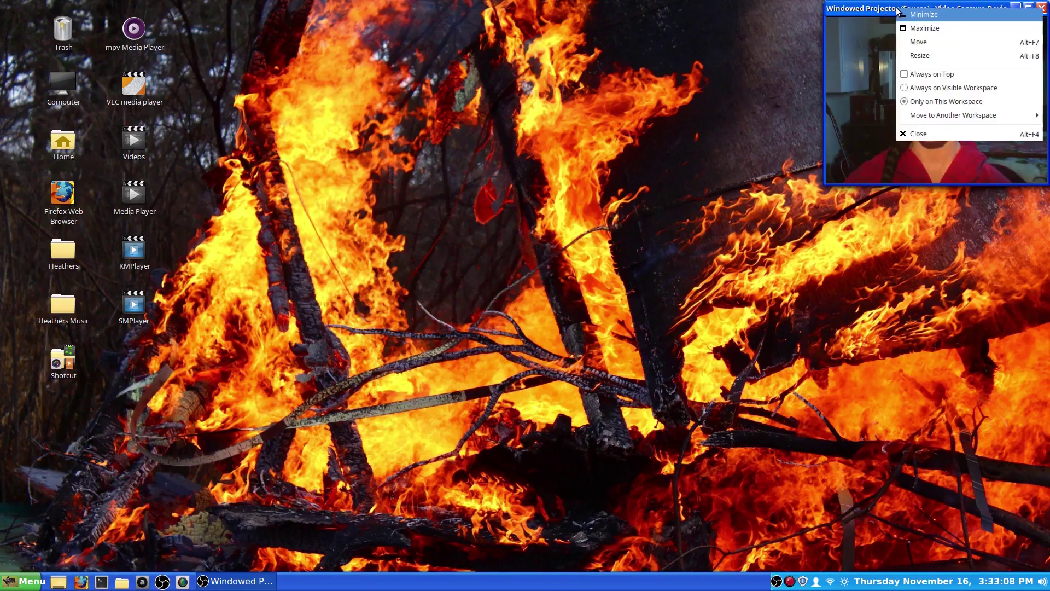
left_click(951, 74)
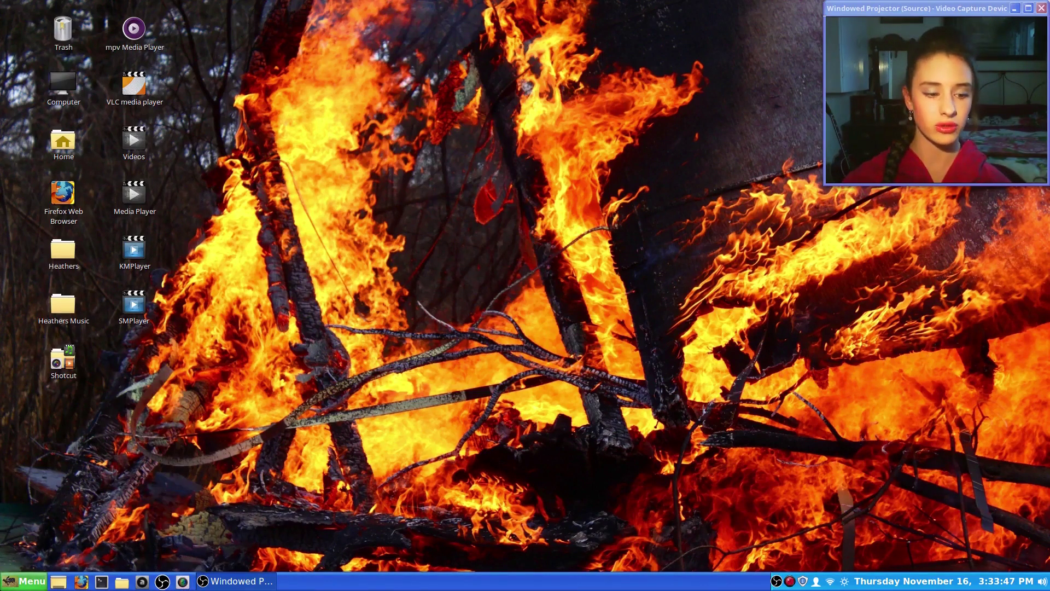
Launch SimpleScreenRecorder from the Sound & Video applications menu.
left_click(24, 580)
mouse_move(83, 434)
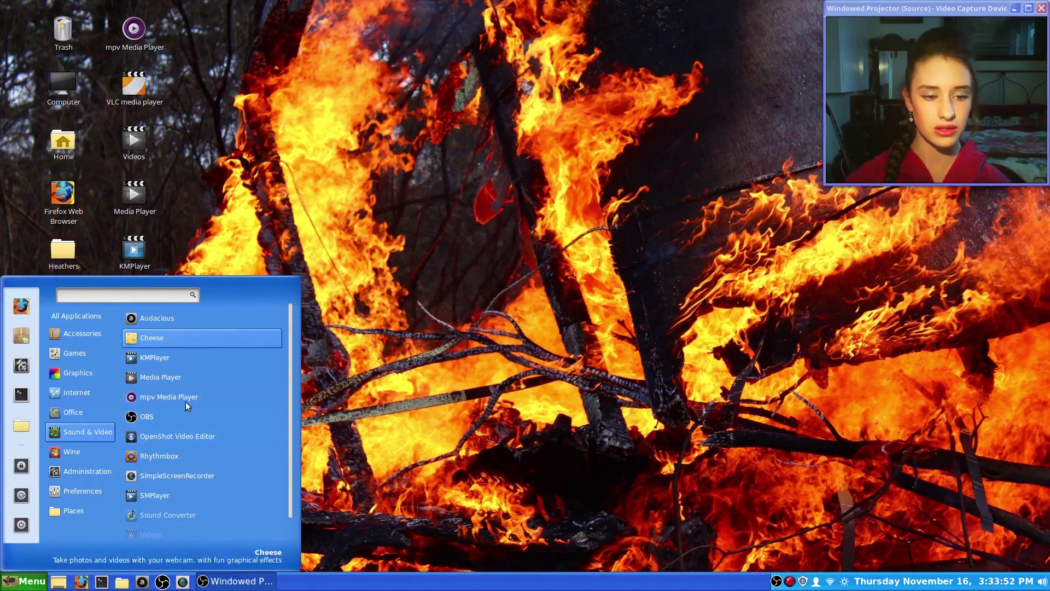
left_click(173, 479)
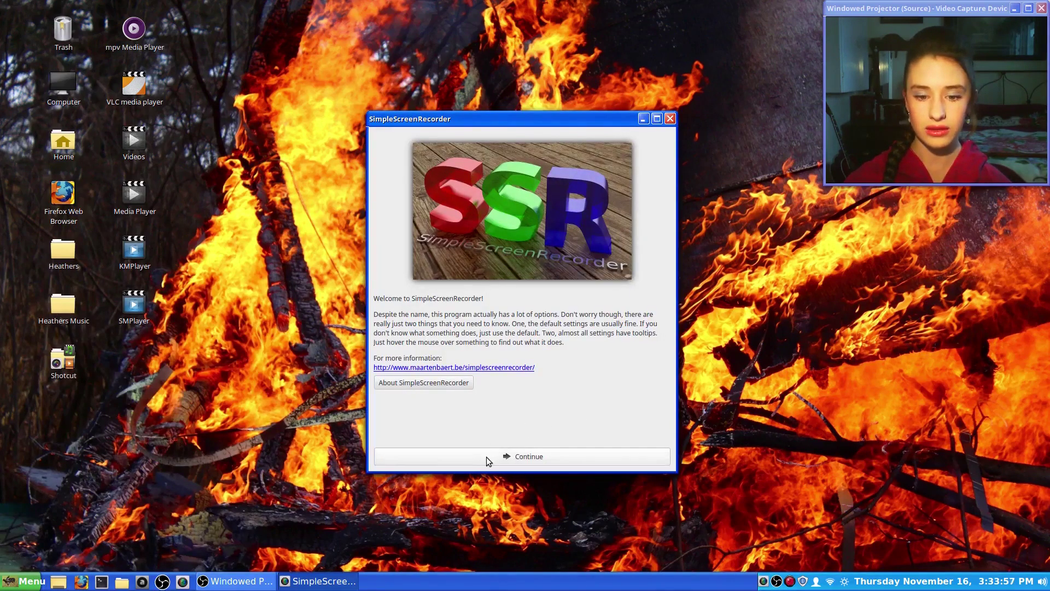
Continue past the welcome page, keeping entire-screen capture with Webcam C170 Analog Mono audio.
left_click(490, 457)
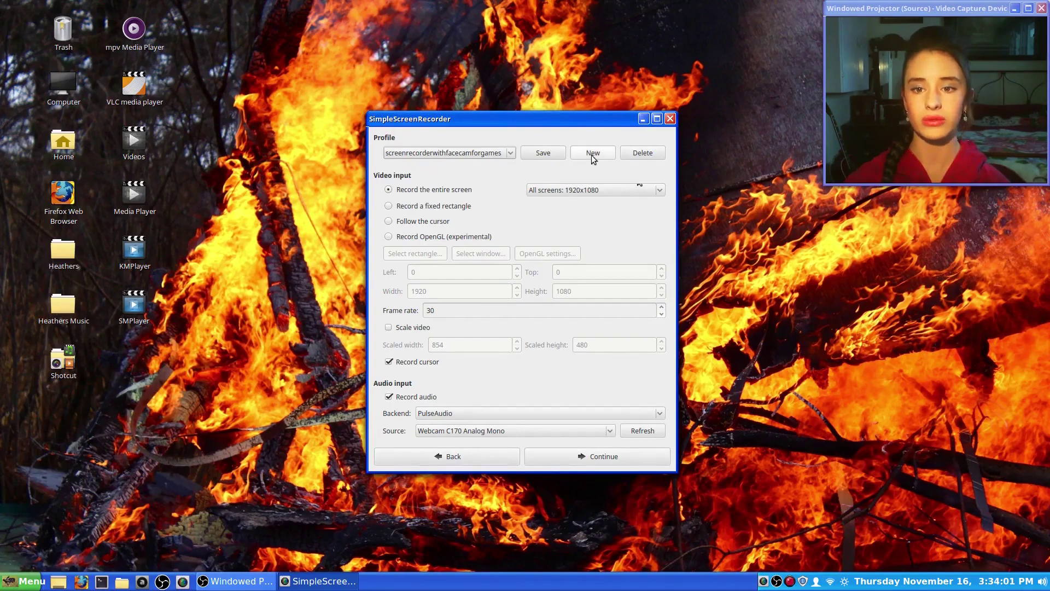
left_click(512, 431)
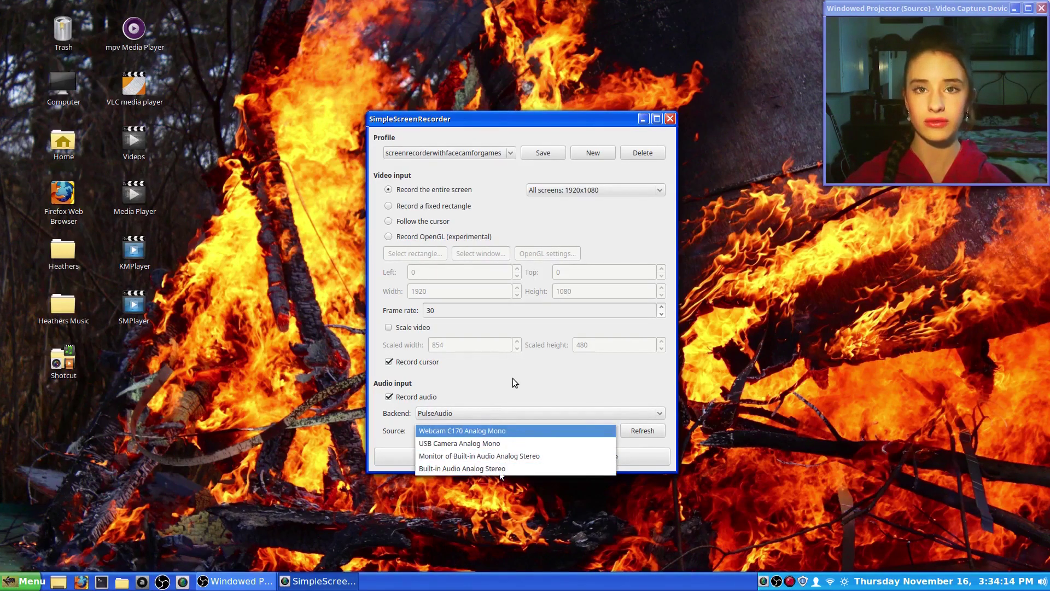
left_click(535, 374)
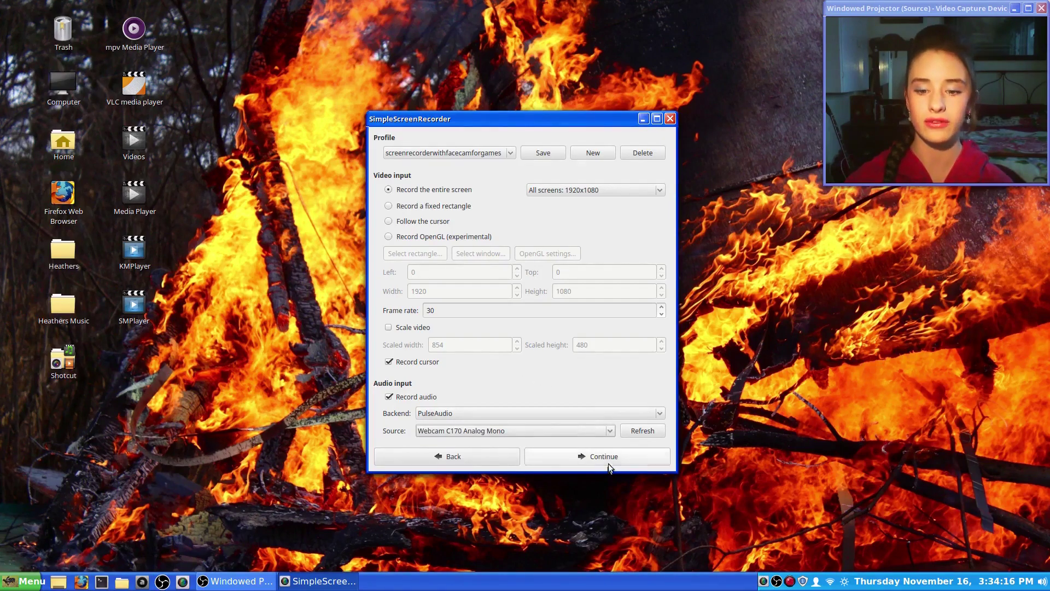
Save output as videoforfacecam23.mp4 in MP4 container, start recording, and minimize the recorder.
left_click(619, 455)
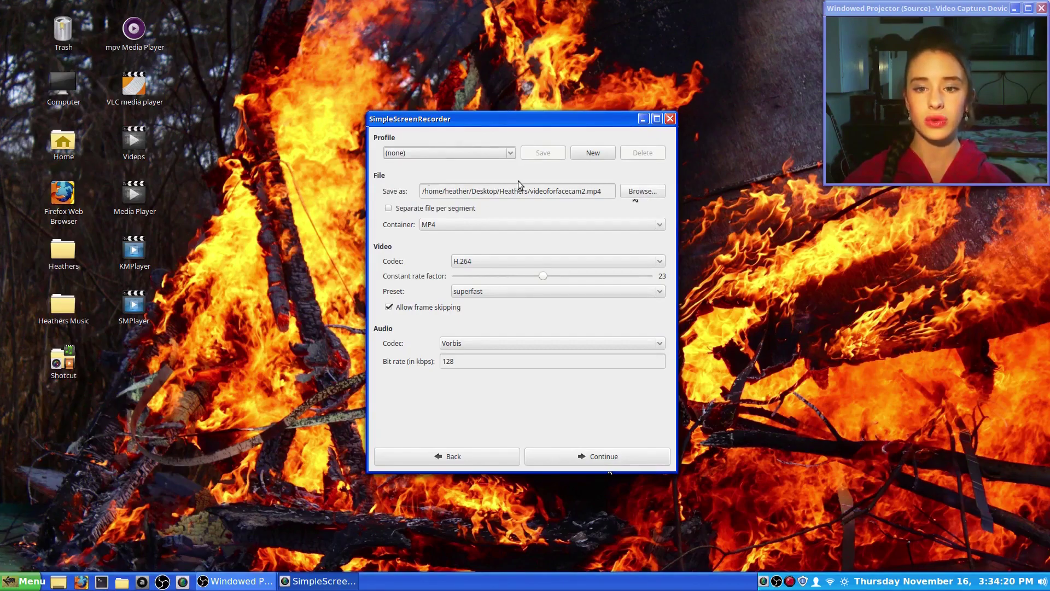
left_click(584, 192)
type("2")
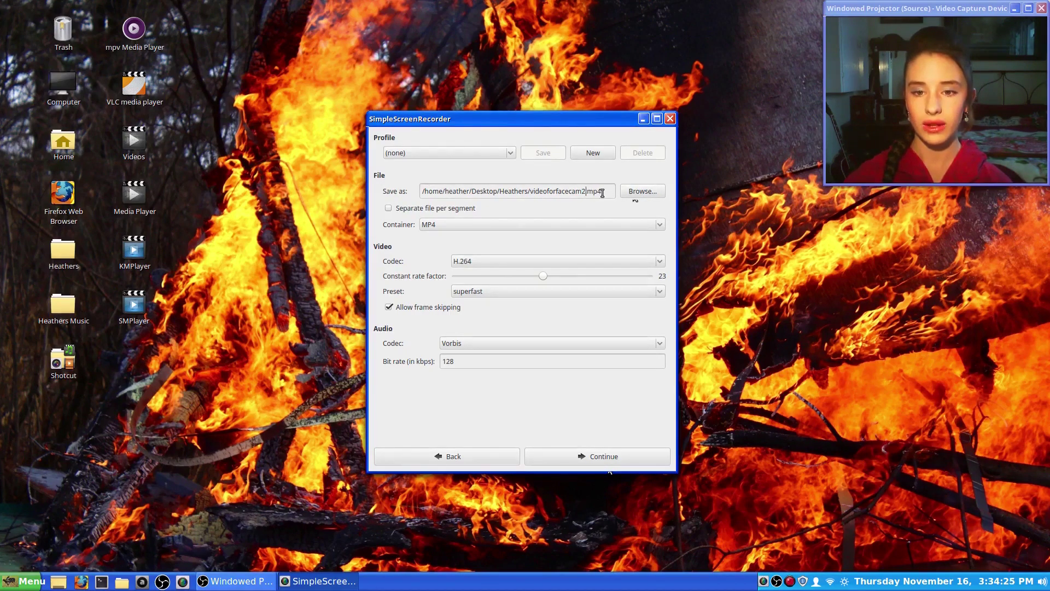
type("3")
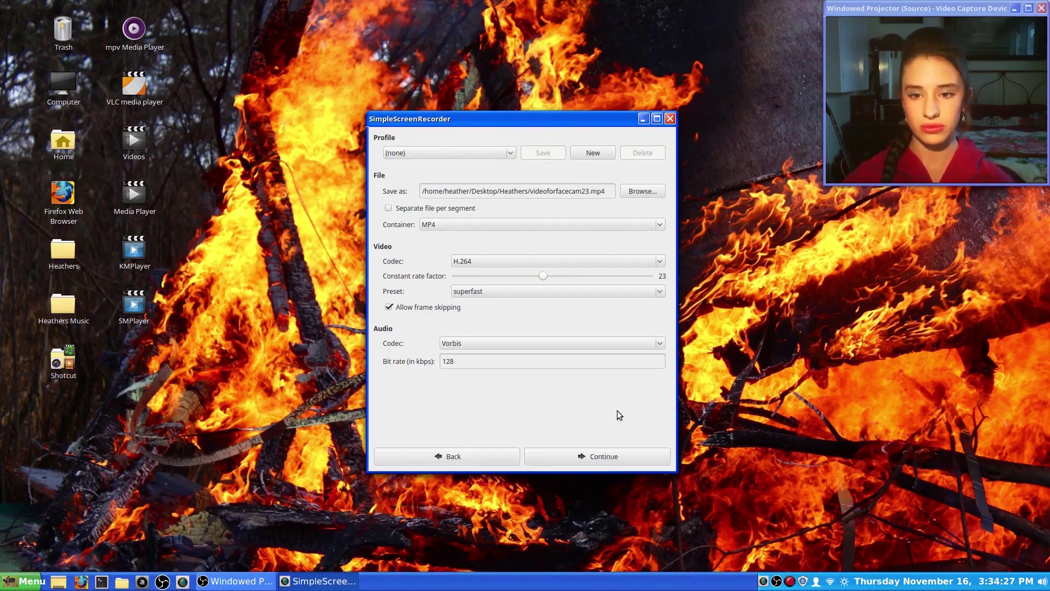
left_click(461, 223)
left_click(465, 225)
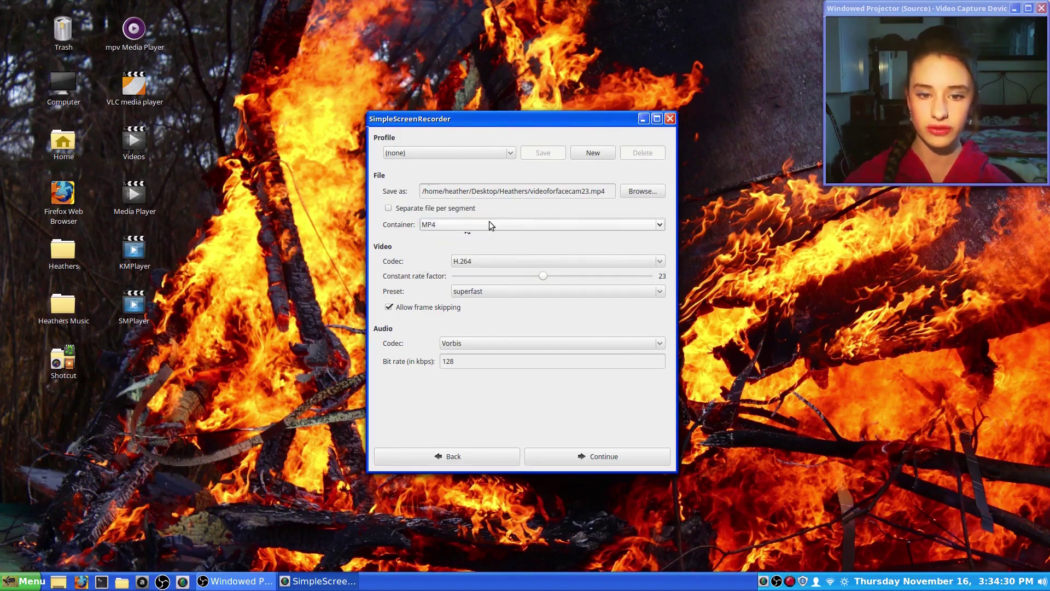
left_click(629, 454)
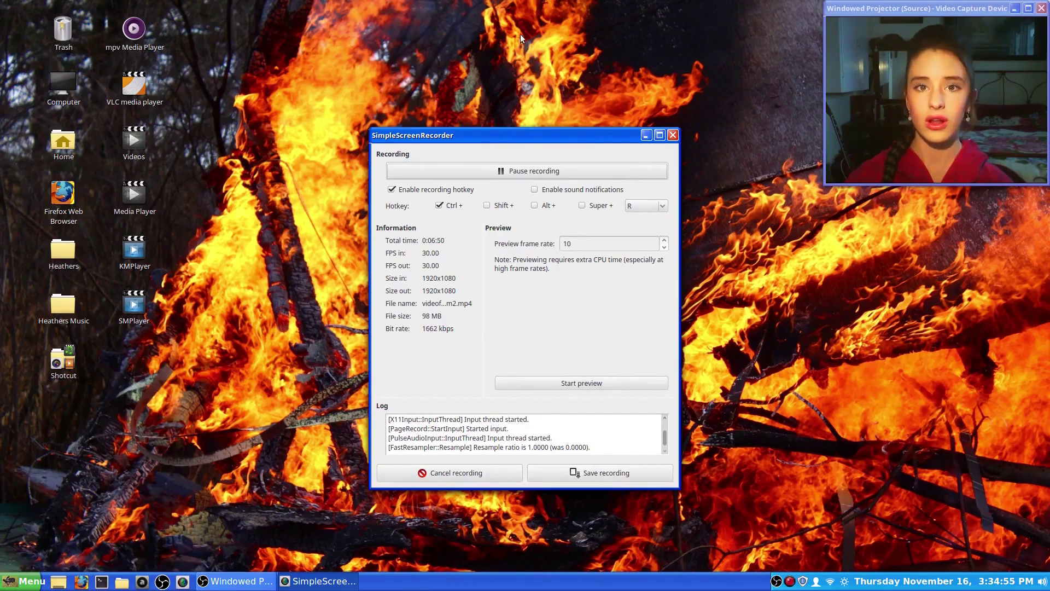
left_click(646, 135)
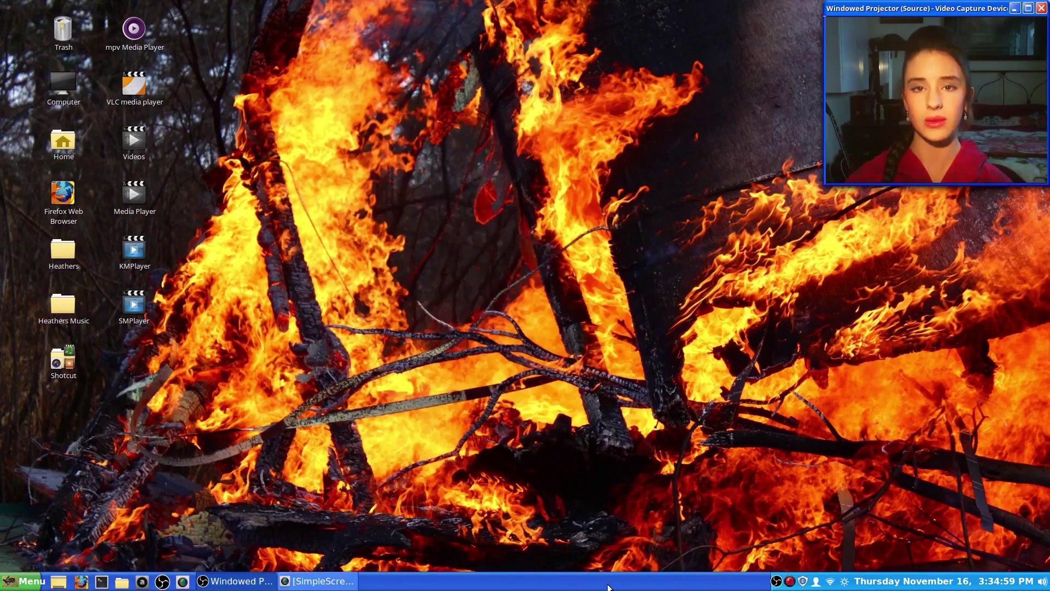
Hide the recorder and launch Stormbaan Coureur from Menu > Games, maximizing its window.
left_click(791, 582)
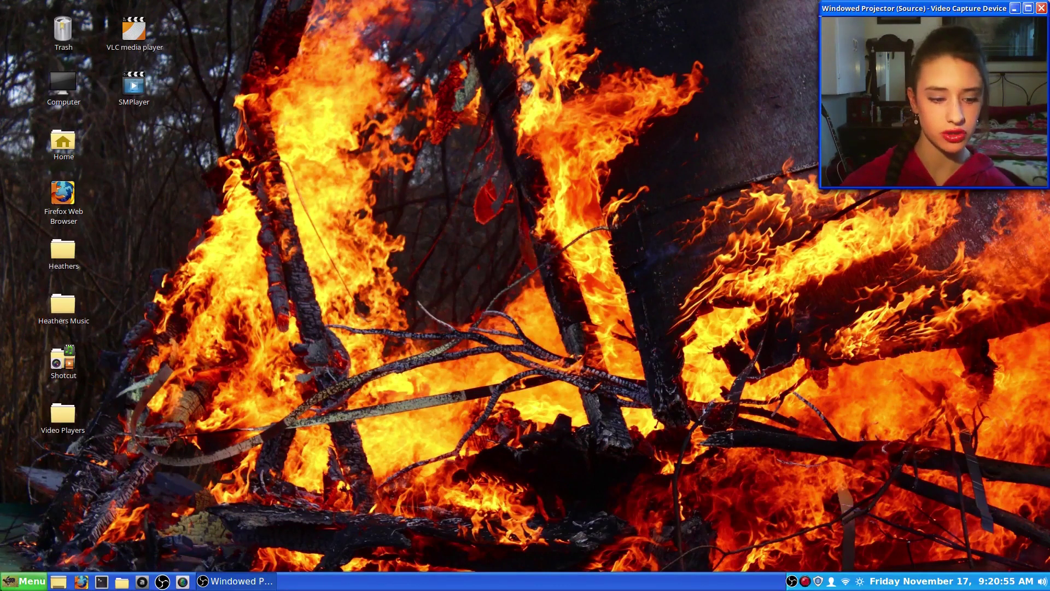
left_click(26, 580)
mouse_move(74, 358)
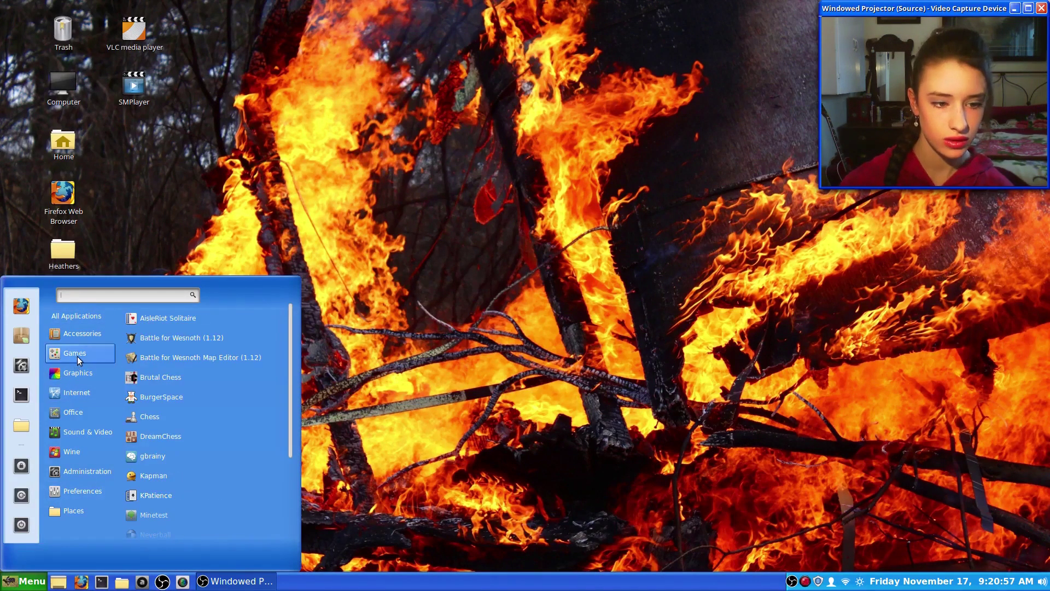
scroll(212, 520, "down", 3)
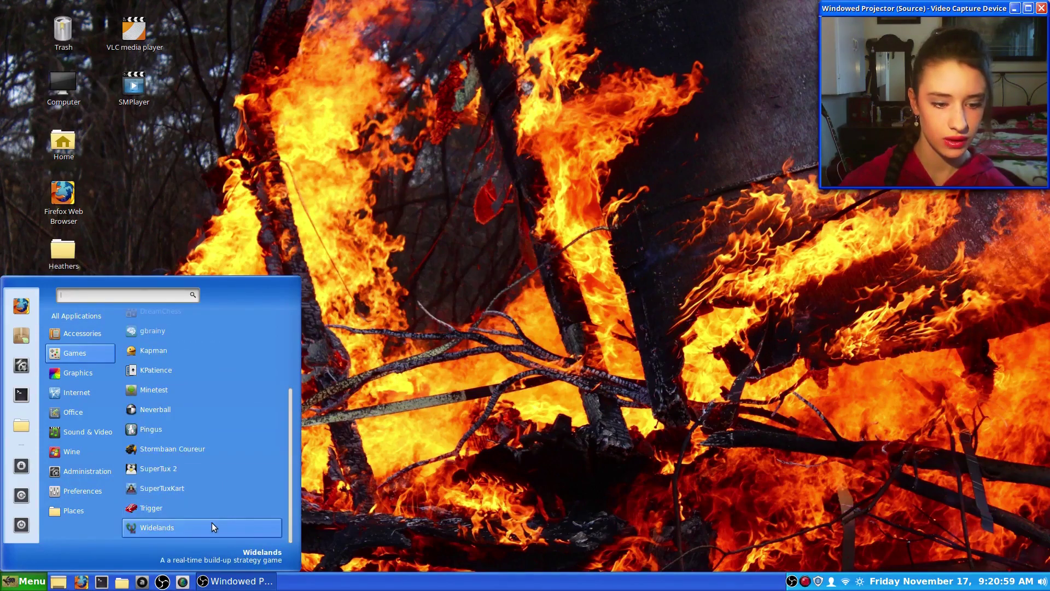
left_click(212, 448)
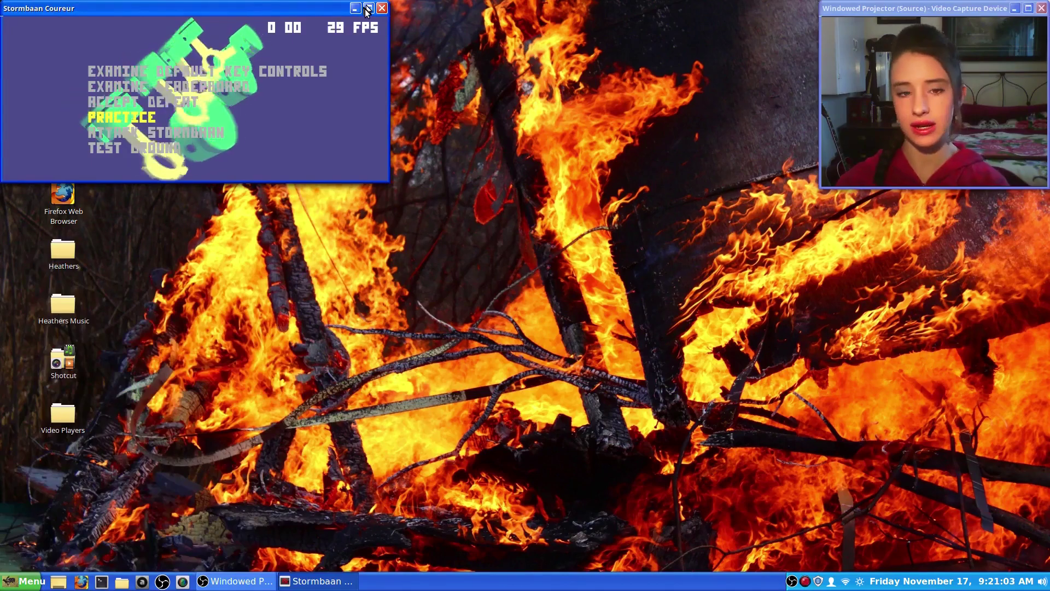
left_click(367, 8)
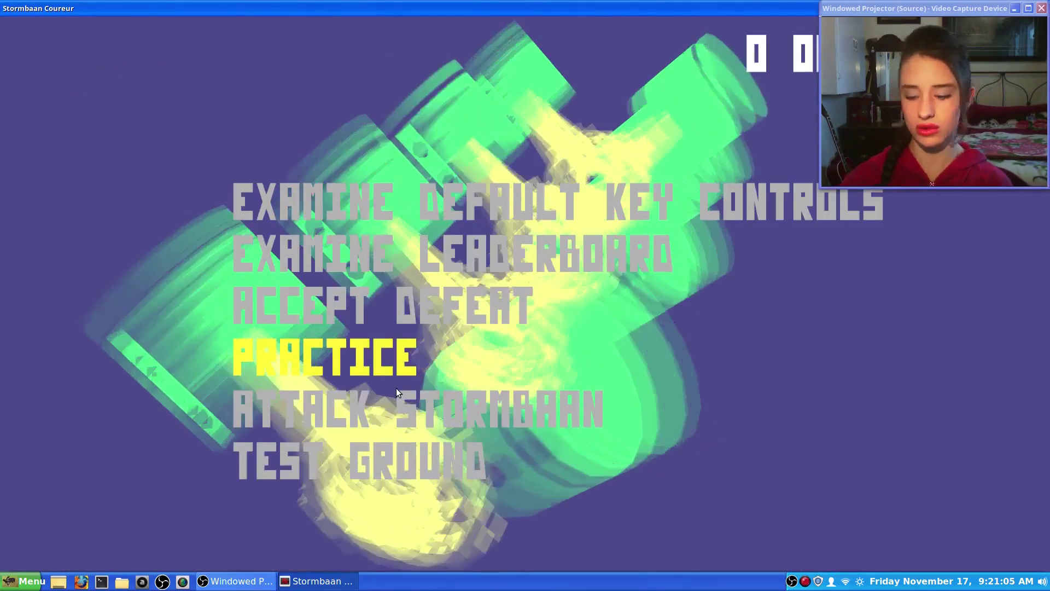
Start the Practice track and steer the car toward the striped ramp.
key("XF86AudioLowerVolume")
key("Return")
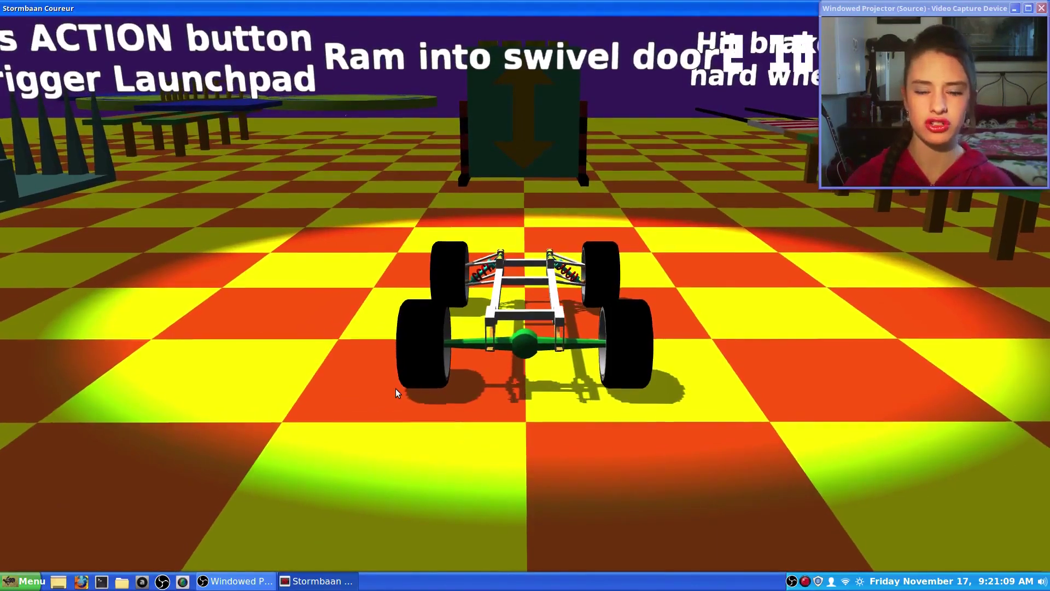
key("Up")
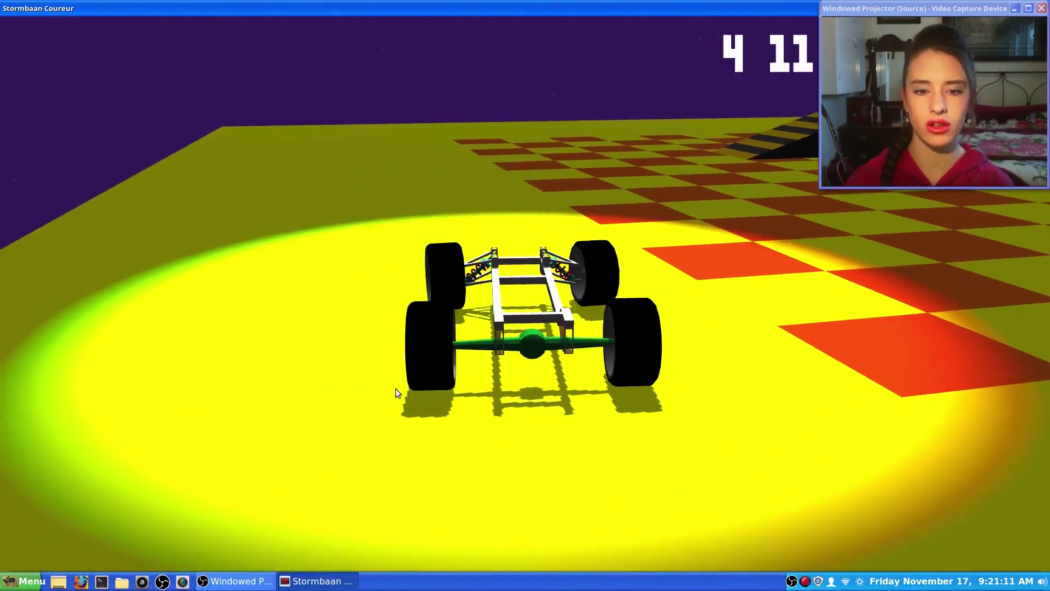
key("Right")
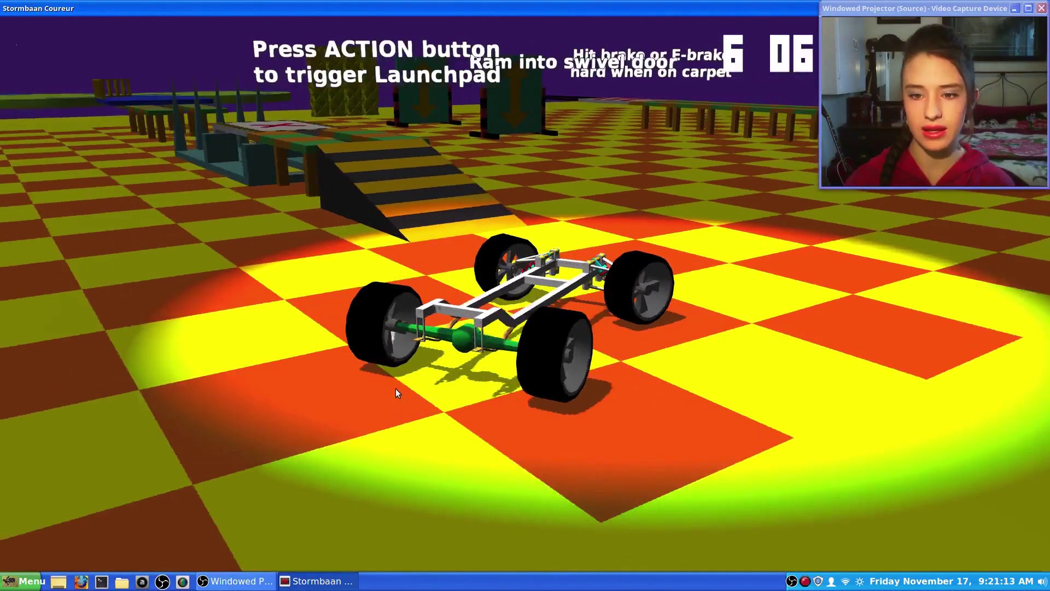
key("Left")
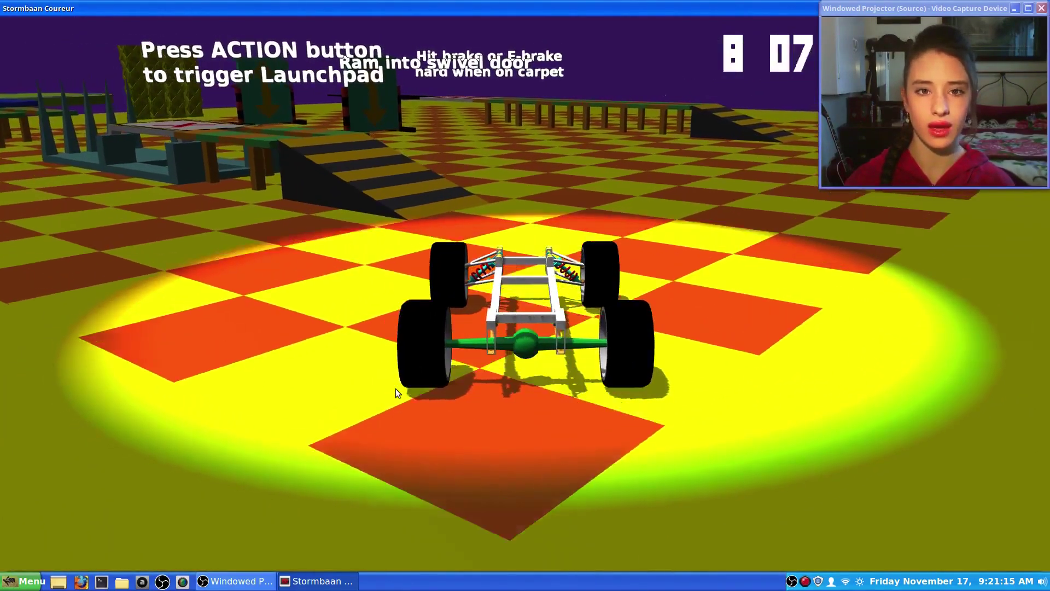
key("Up")
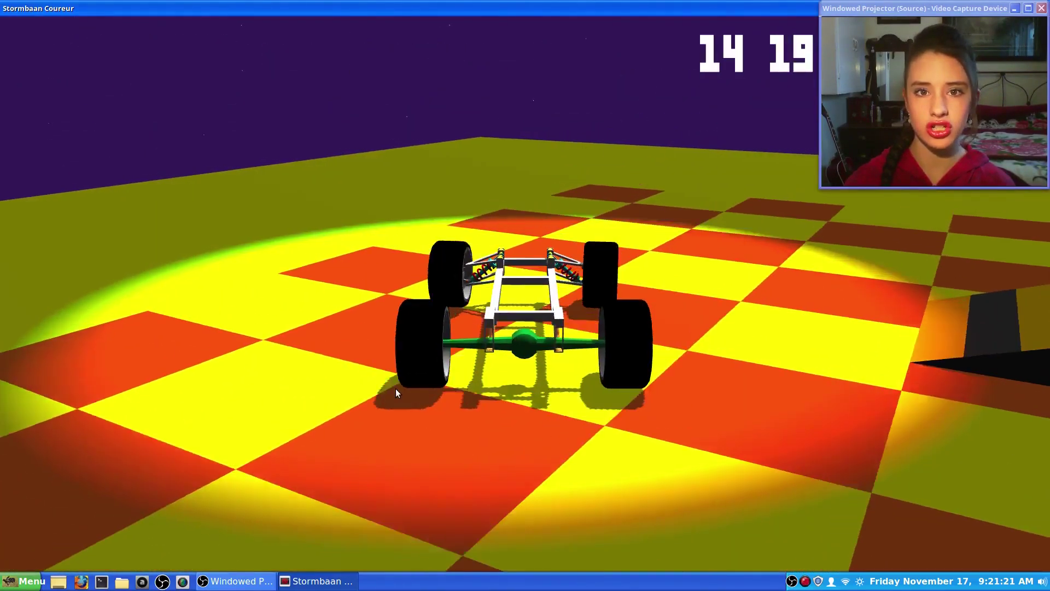
key("Right")
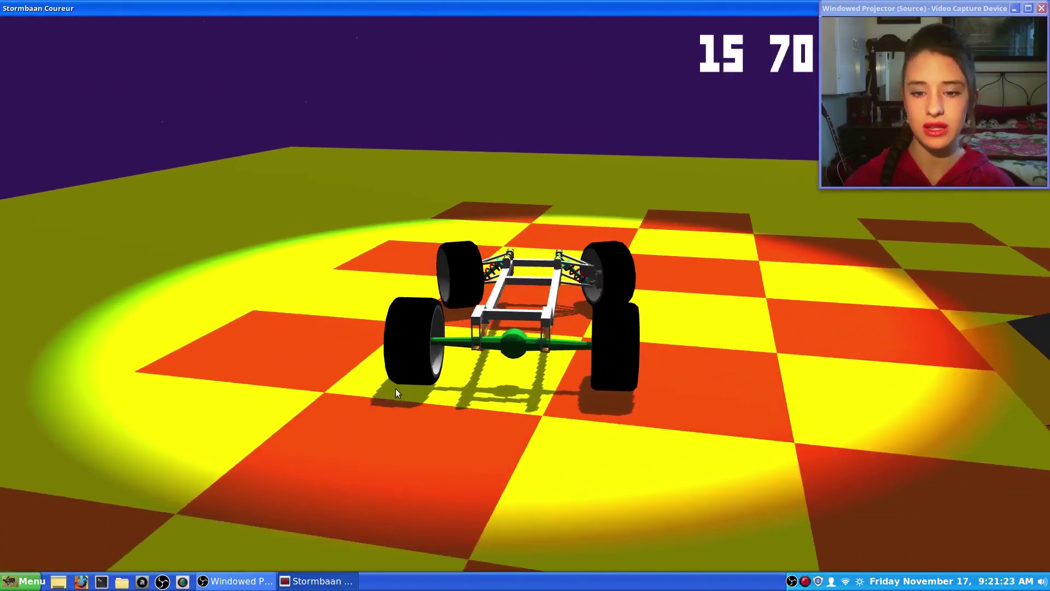
key("Right")
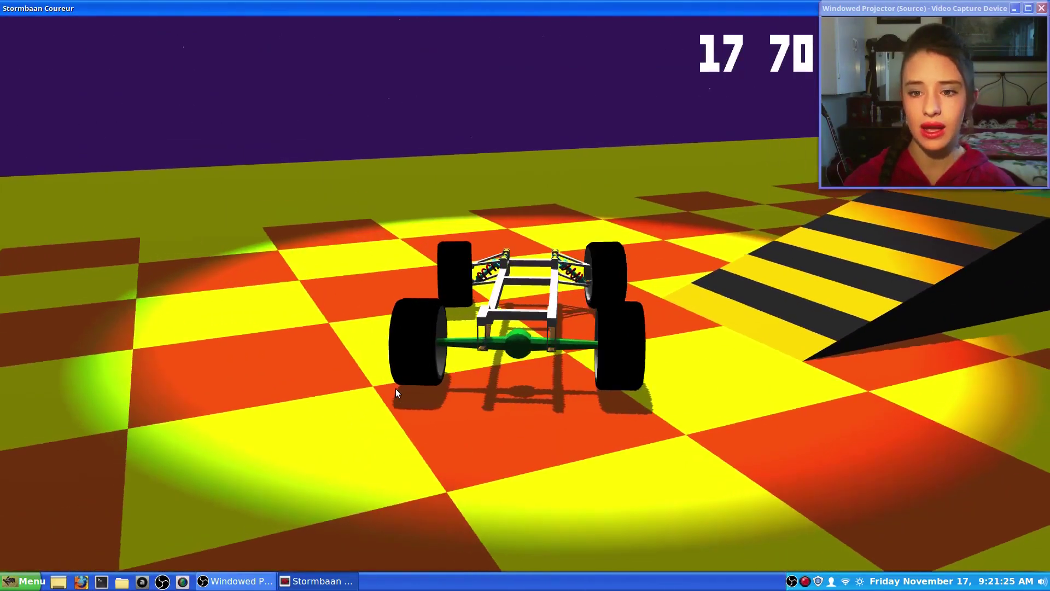
key("Right")
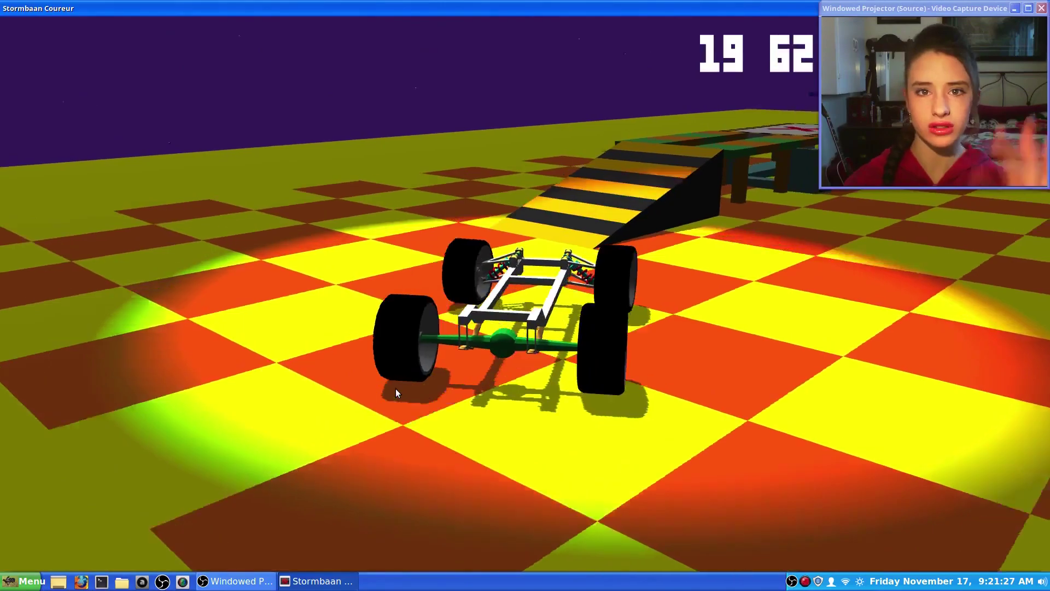
Drive up the striped ramp, then reset the car after it slides off.
key("Up")
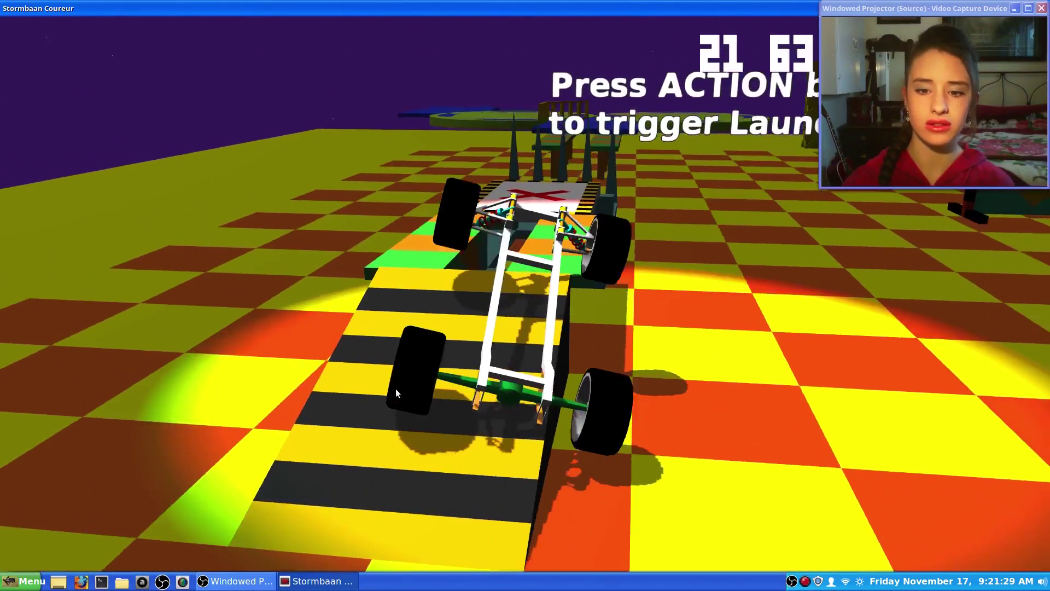
key("Left")
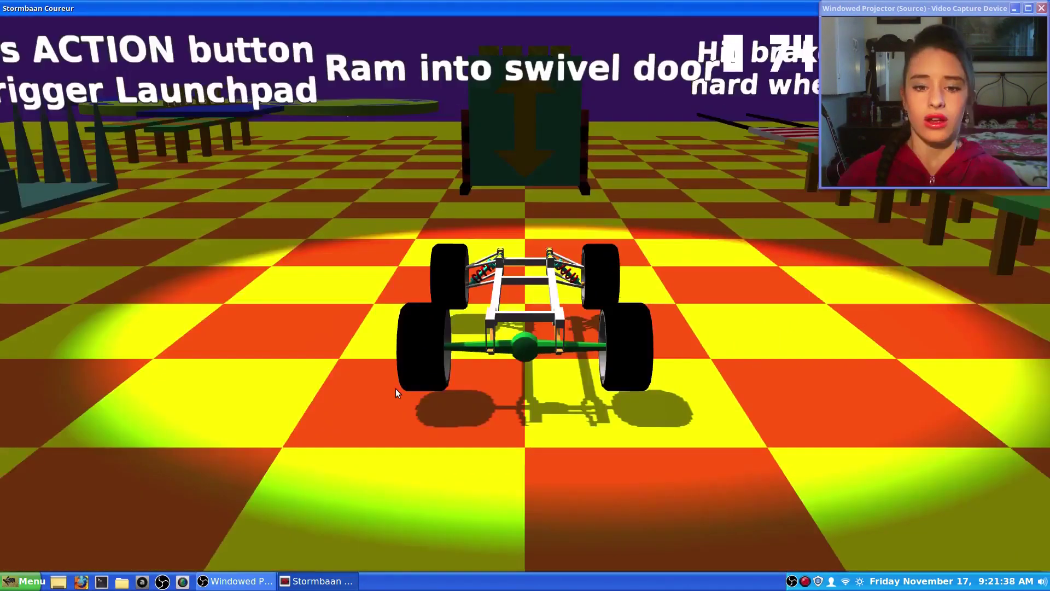
key("Left")
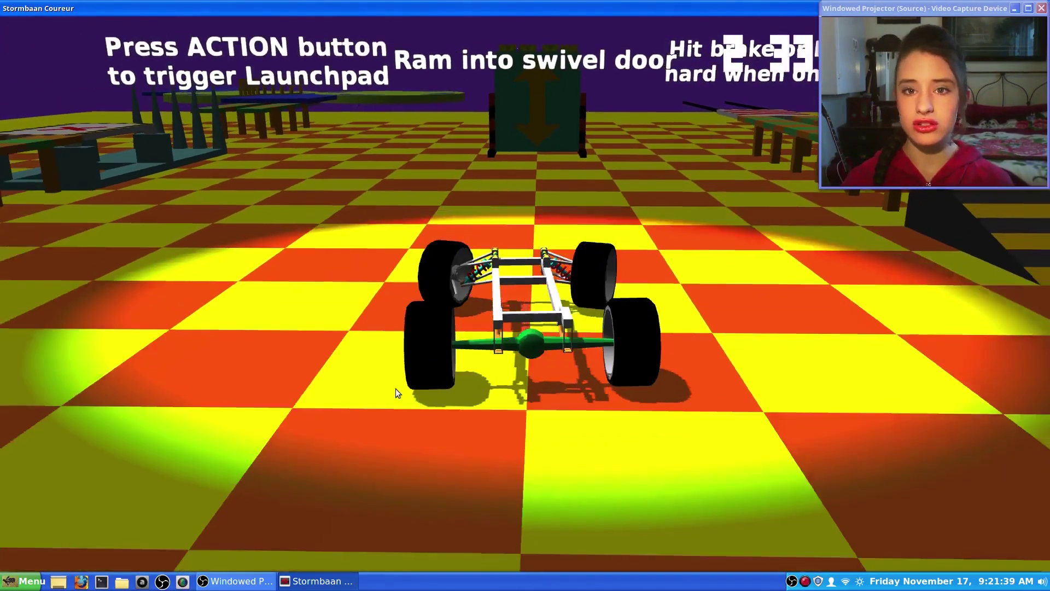
key("Left")
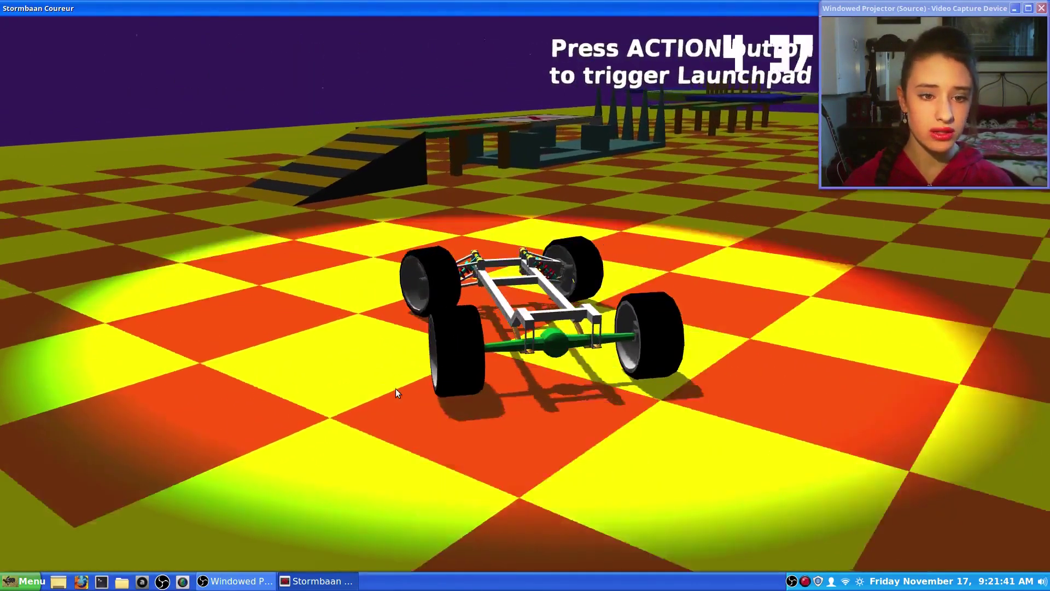
key("Right")
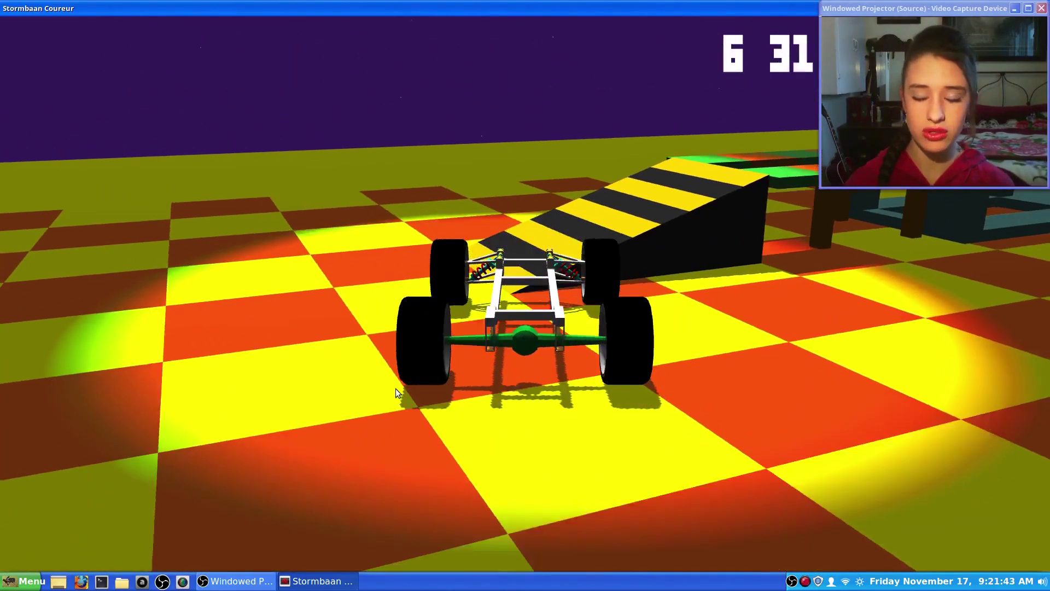
key("Up")
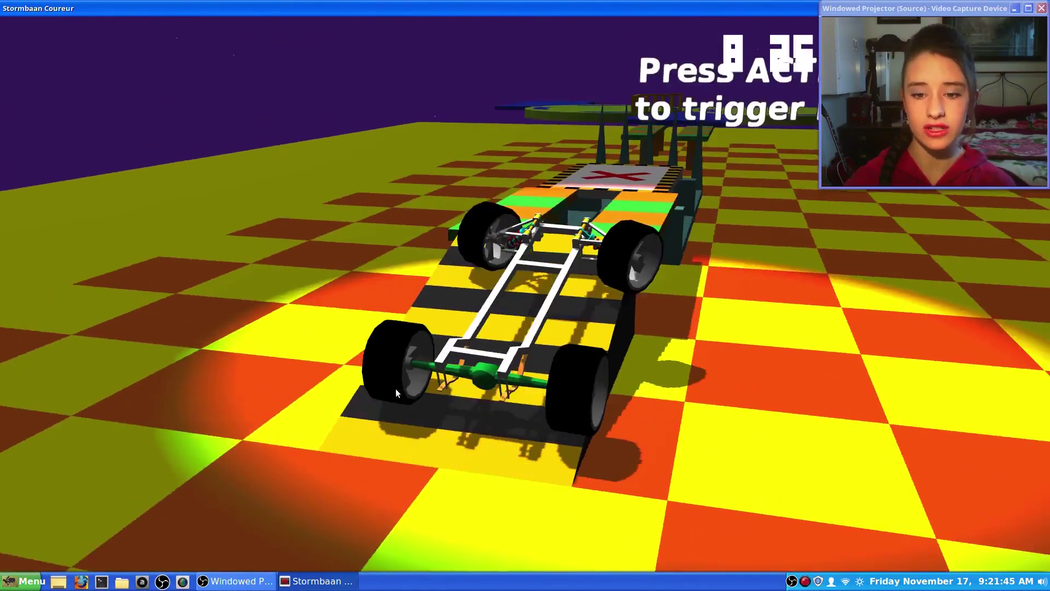
key("Up")
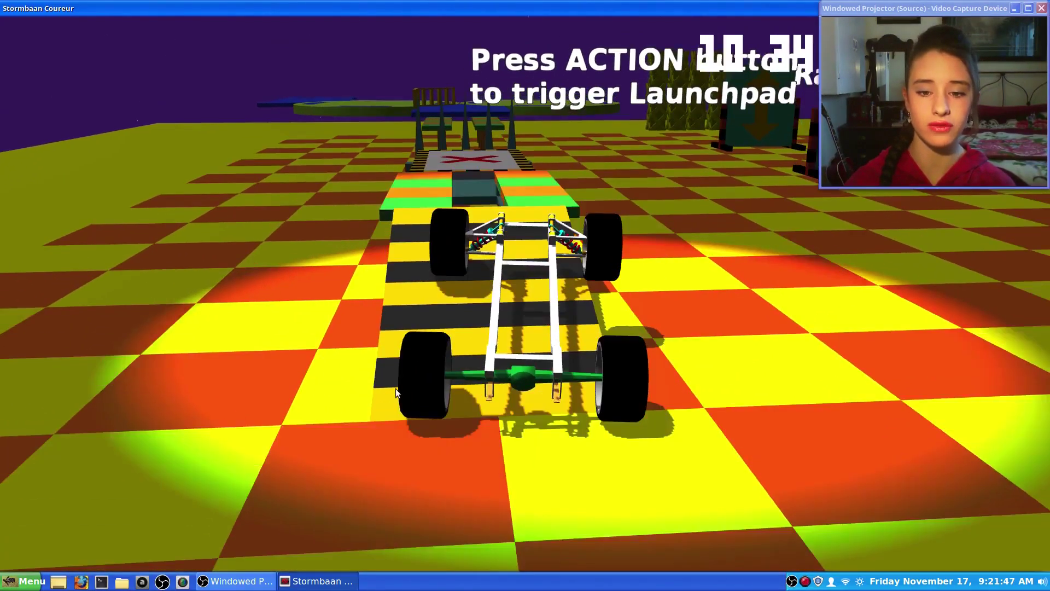
key("space")
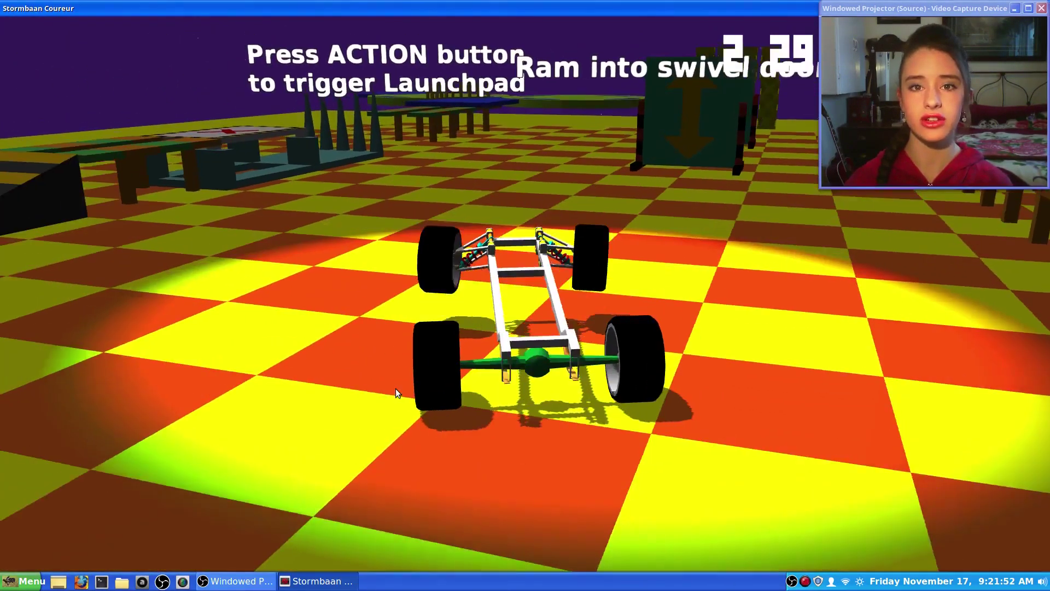
Line the car up again and drive onto the launchpad ramp.
key("Left")
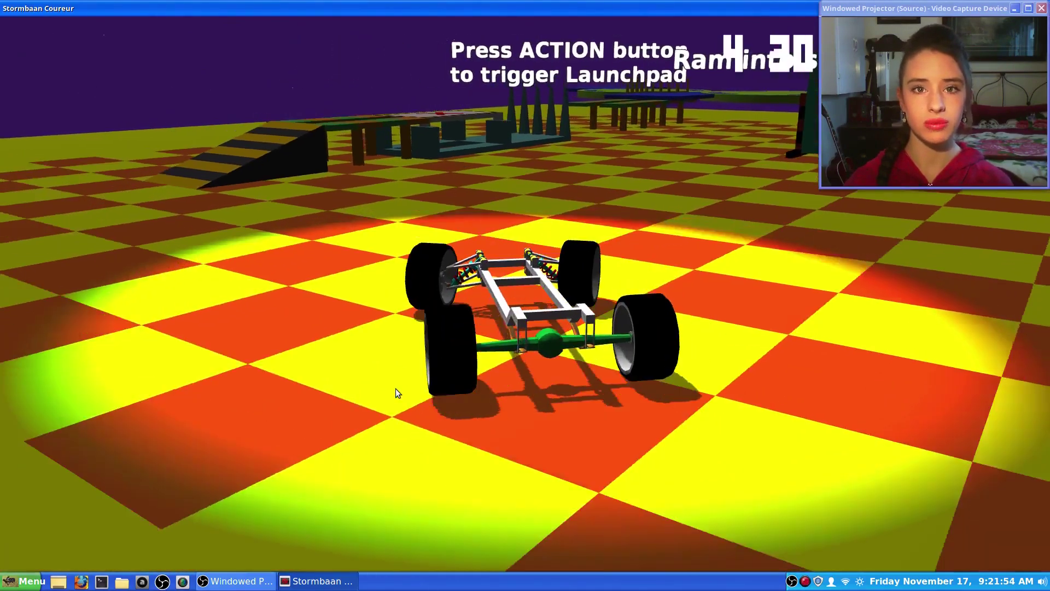
key("Right")
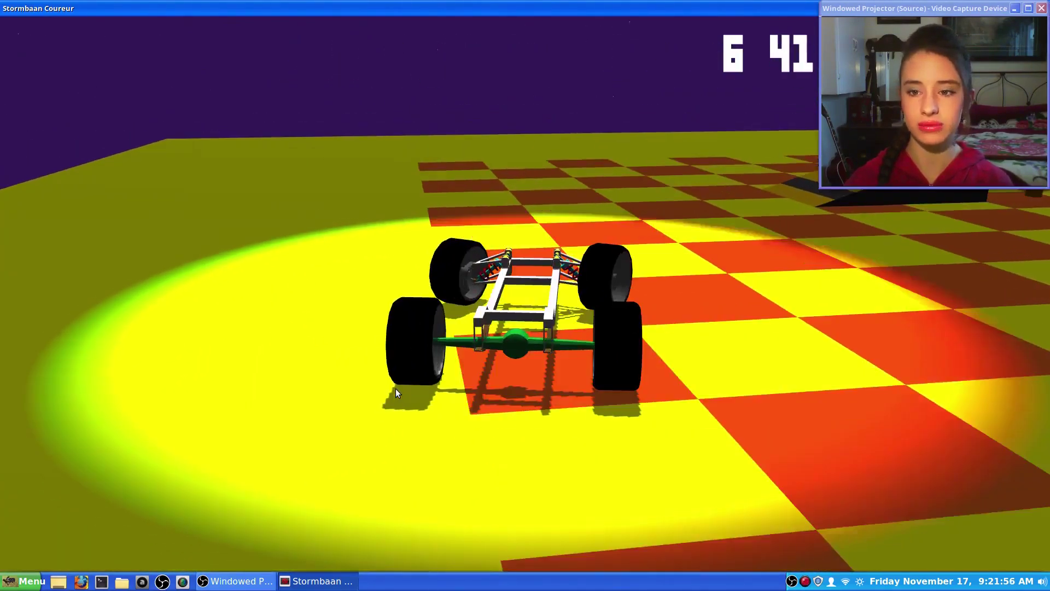
key("Right")
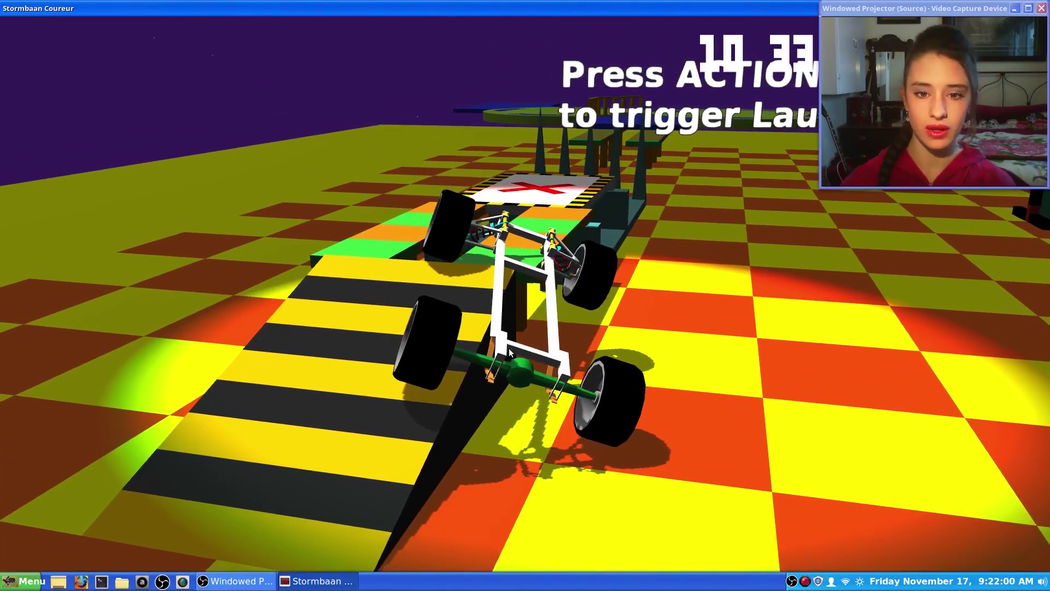
Quit the racing game with Escape and park the webcam projector in the top-right corner.
left_click(852, 56)
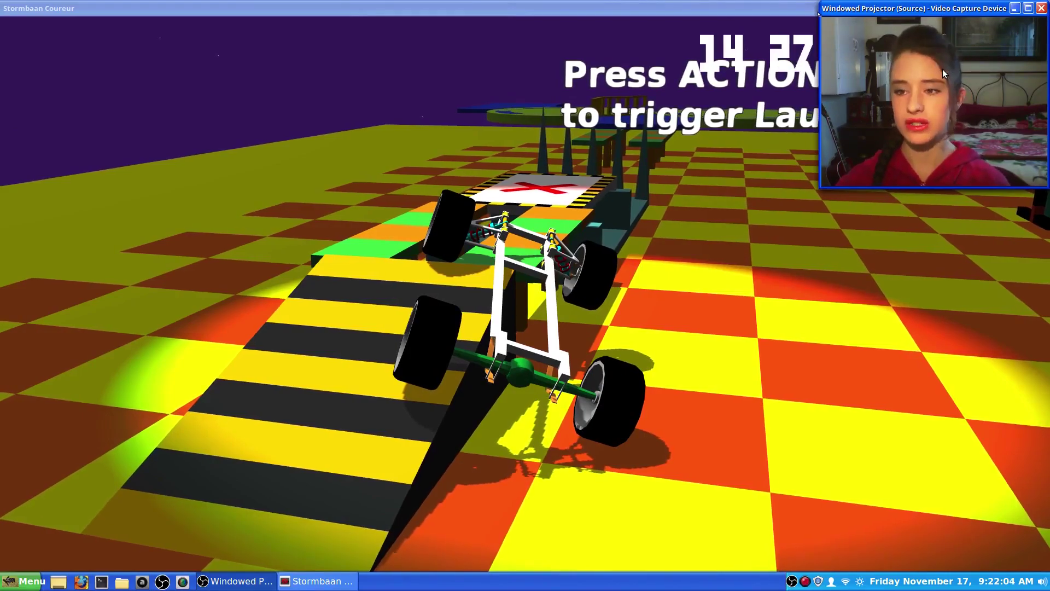
left_click_drag(942, 69, 474, 268)
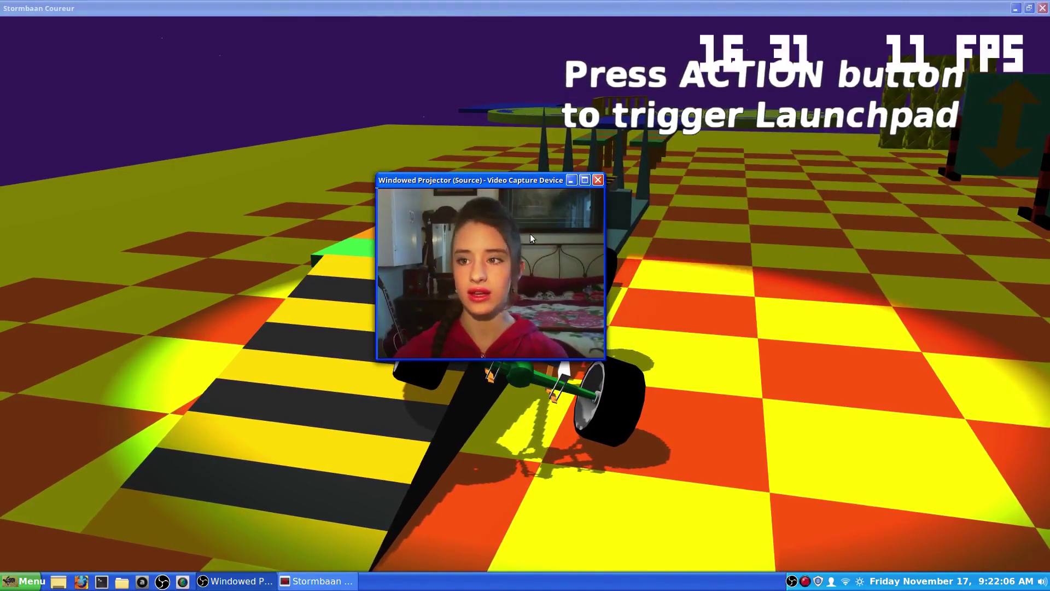
key("Escape")
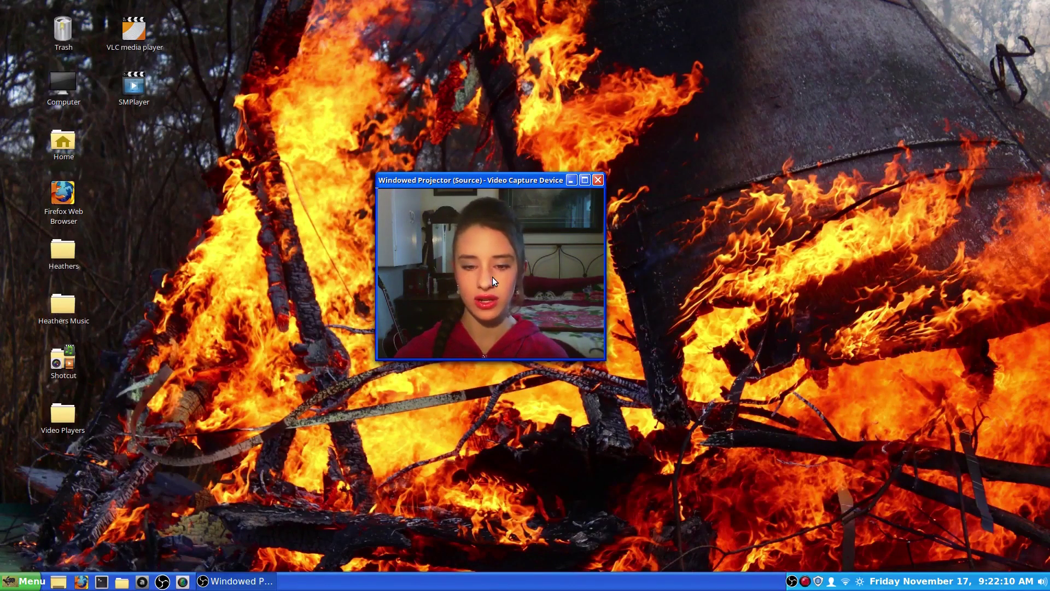
left_click_drag(491, 277, 935, 106)
left_click(438, 385)
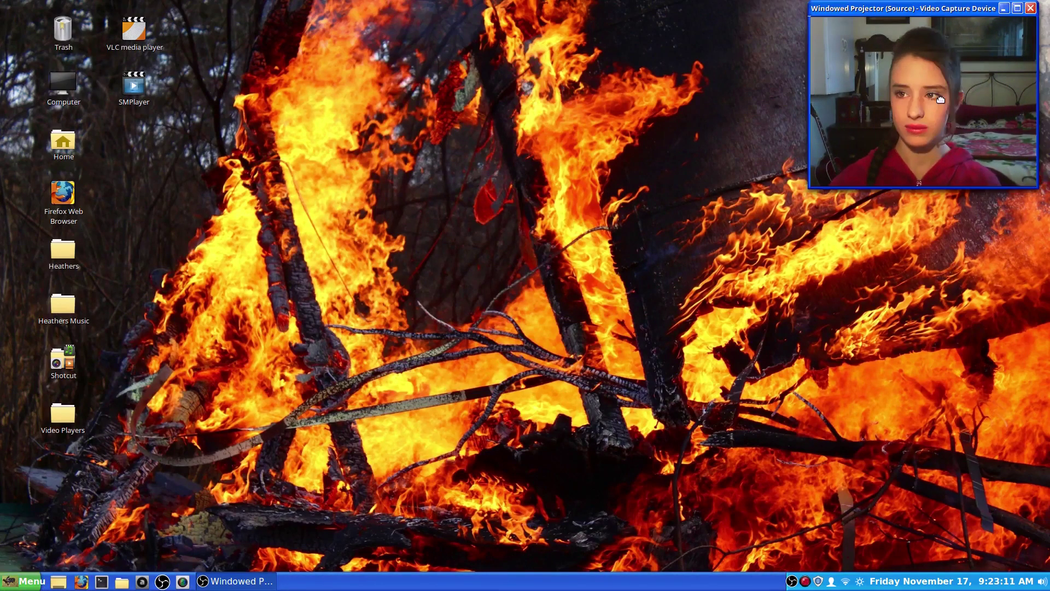
left_click_drag(940, 99, 952, 99)
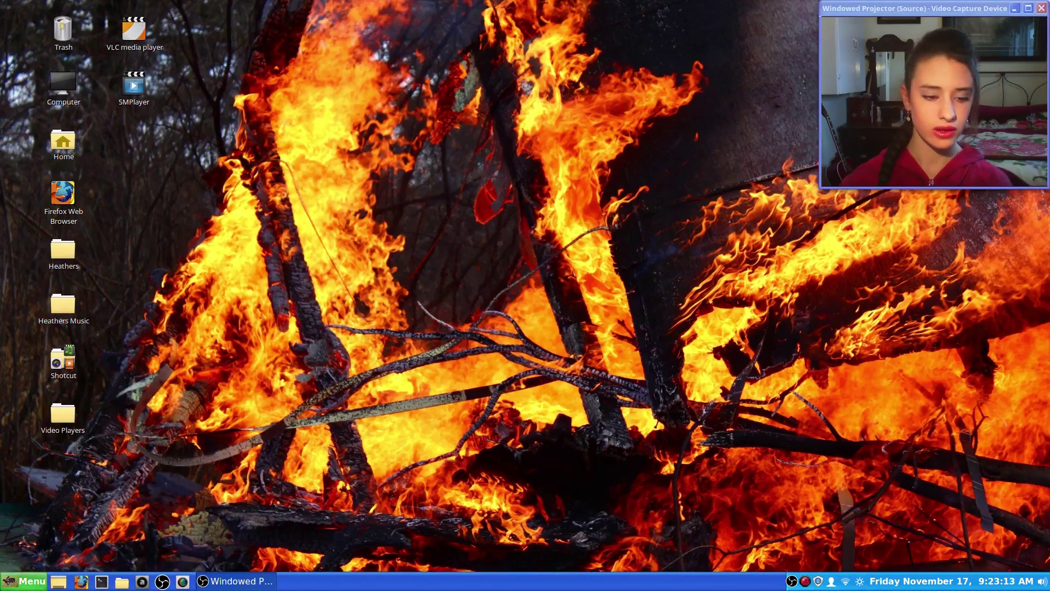
Launch Battle for Wesnoth (1.12) from Menu > Games.
left_click(25, 581)
mouse_move(74, 352)
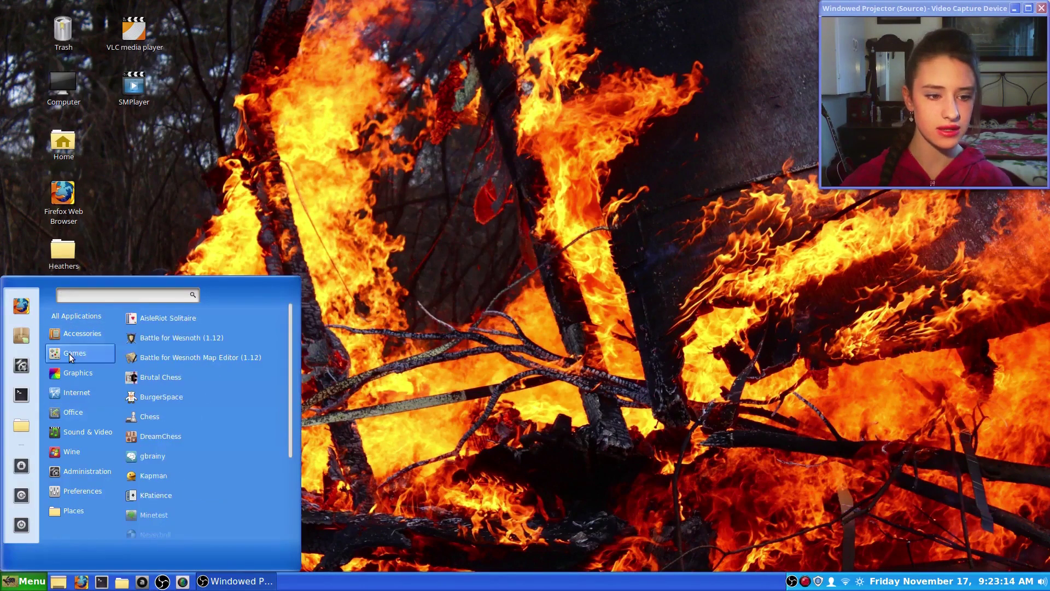
left_click(224, 339)
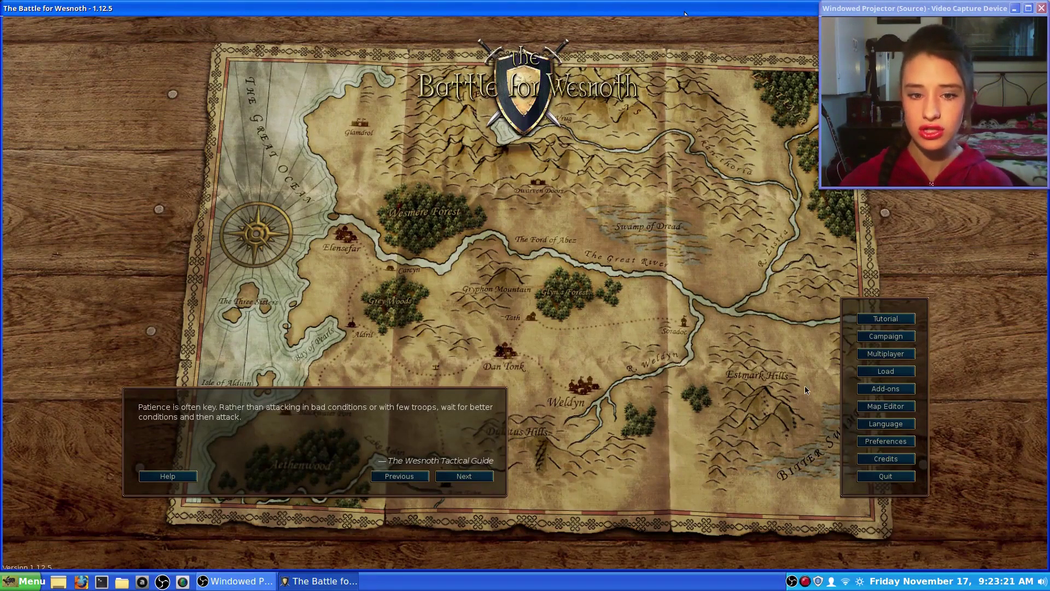
Open Wesnoth's Preferences and view the Display tab.
left_click(886, 441)
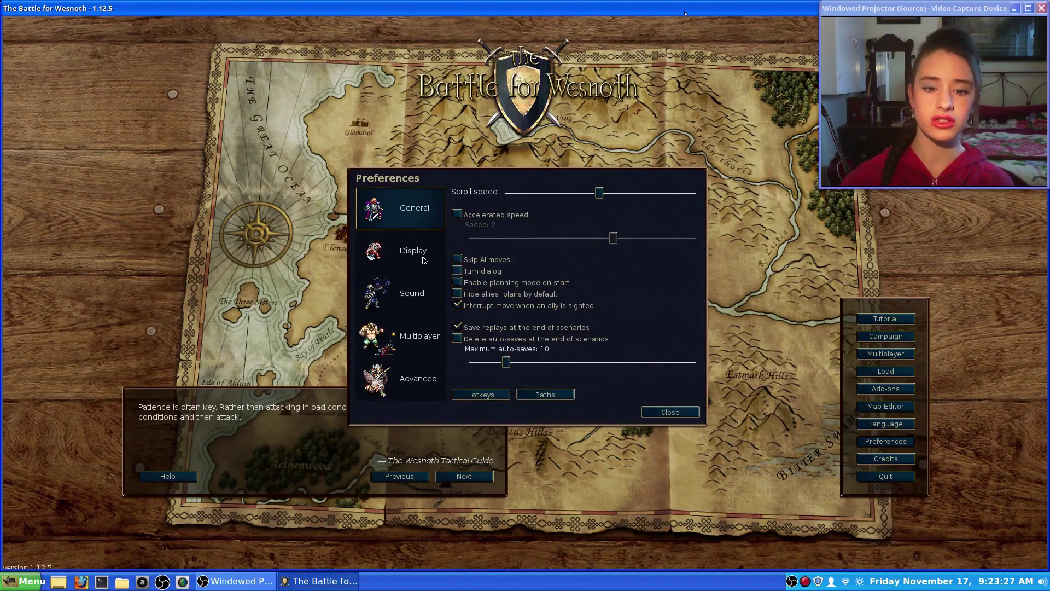
left_click(422, 260)
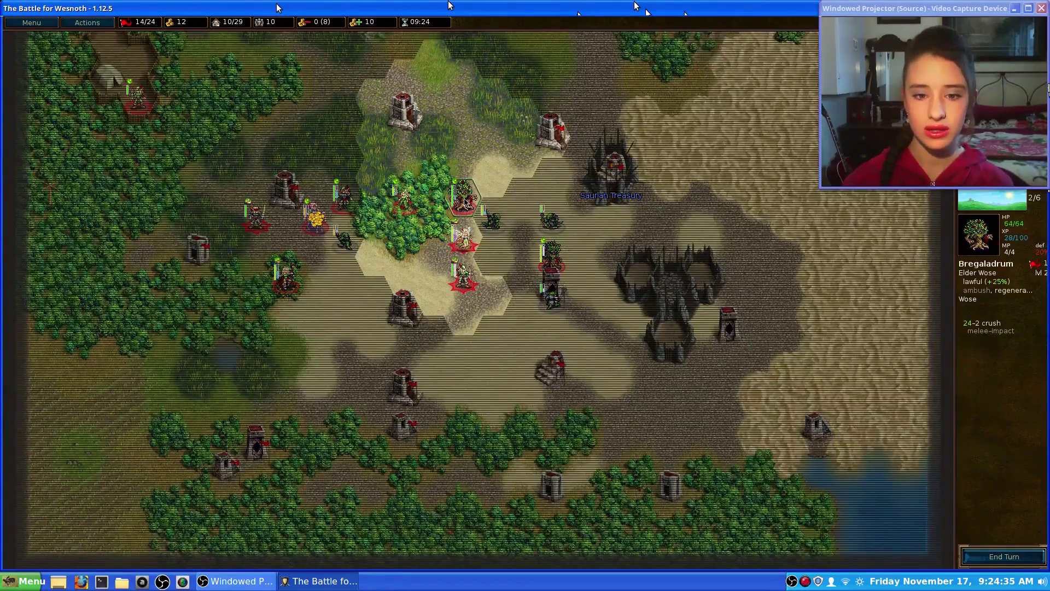
Attack the Saurian Skirmisher Axisex with both Woses, including Landum's crush attack.
left_click(464, 201)
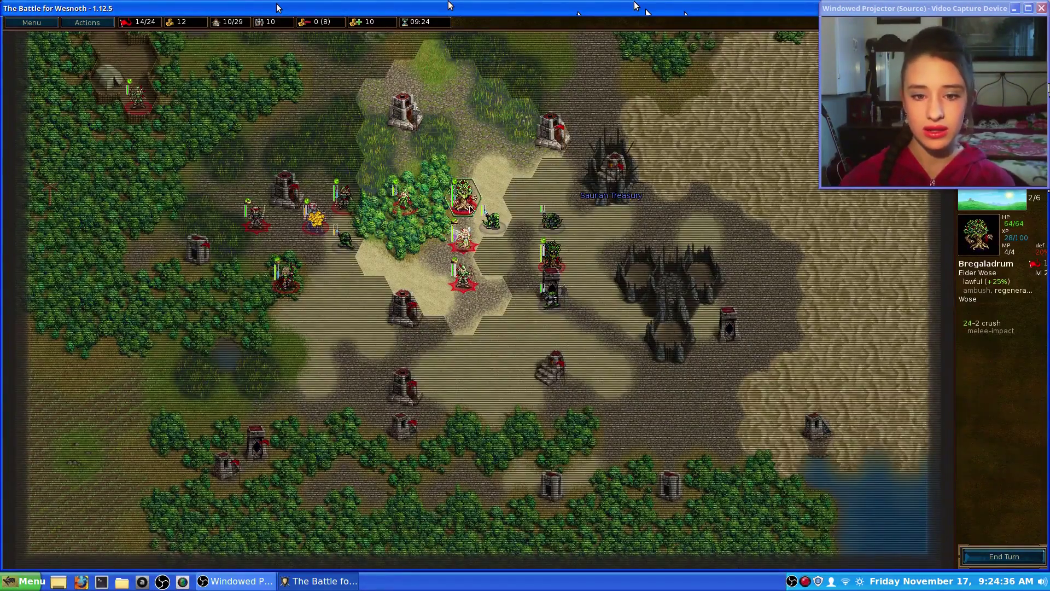
left_click(492, 219)
left_click(538, 377)
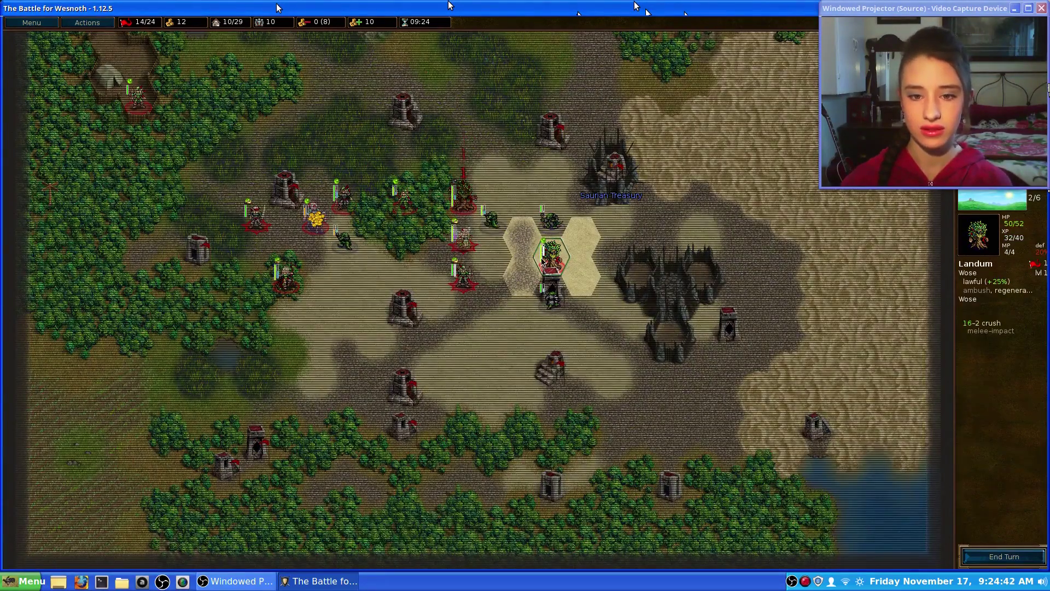
left_click(542, 261)
left_click(492, 217)
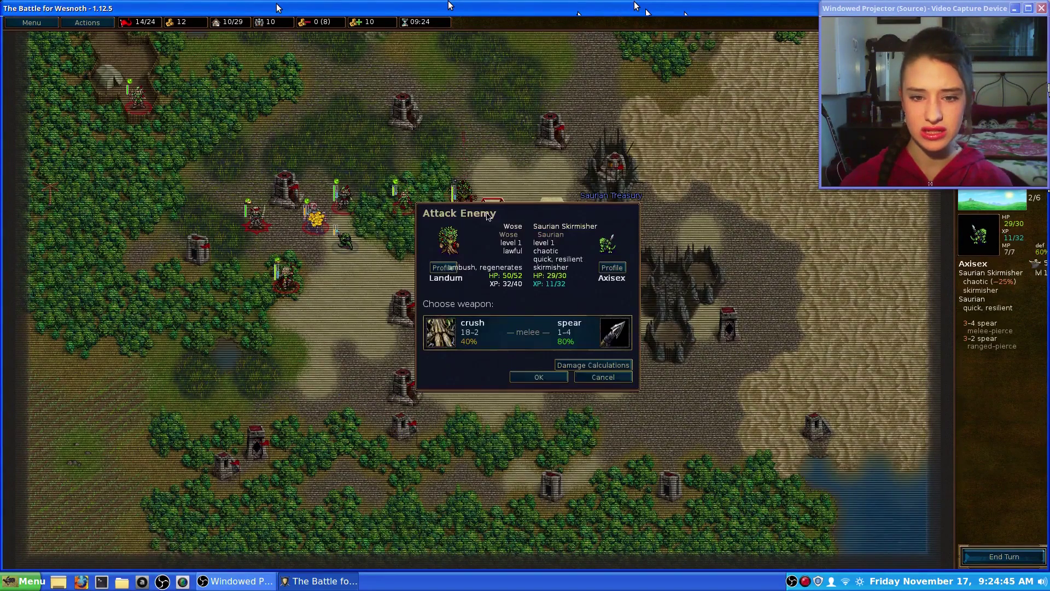
left_click(539, 378)
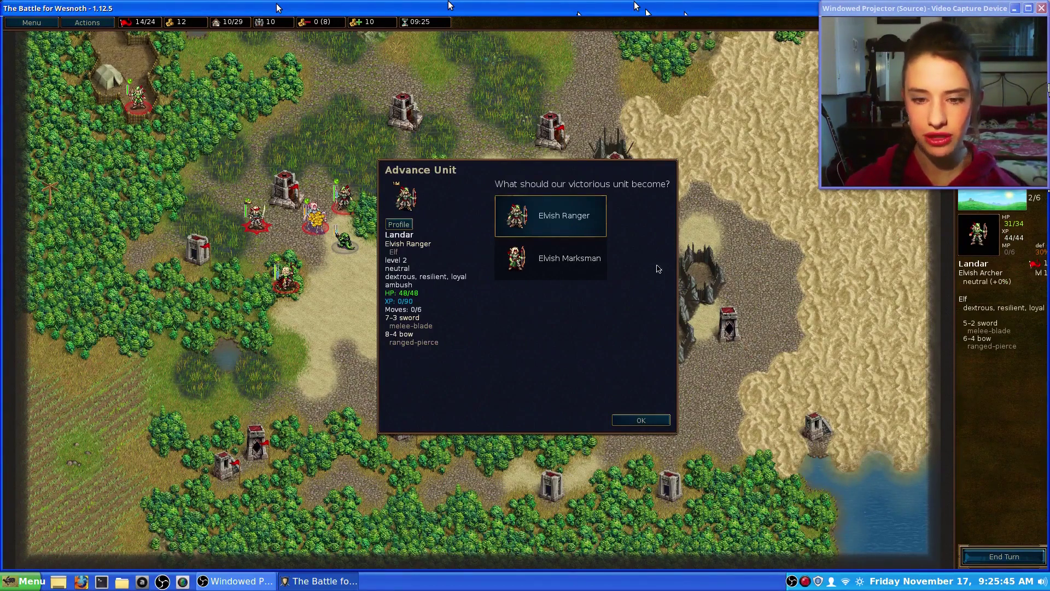
Promote Landar to Elvish Ranger, capture a village, move Celebrionia, and end the turn.
left_click(640, 419)
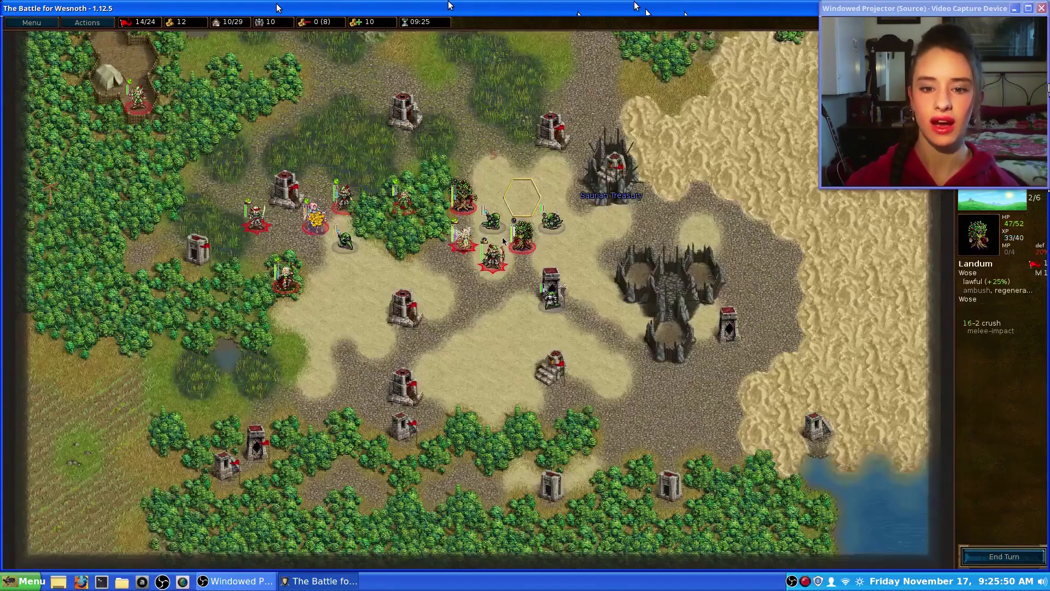
left_click(452, 245)
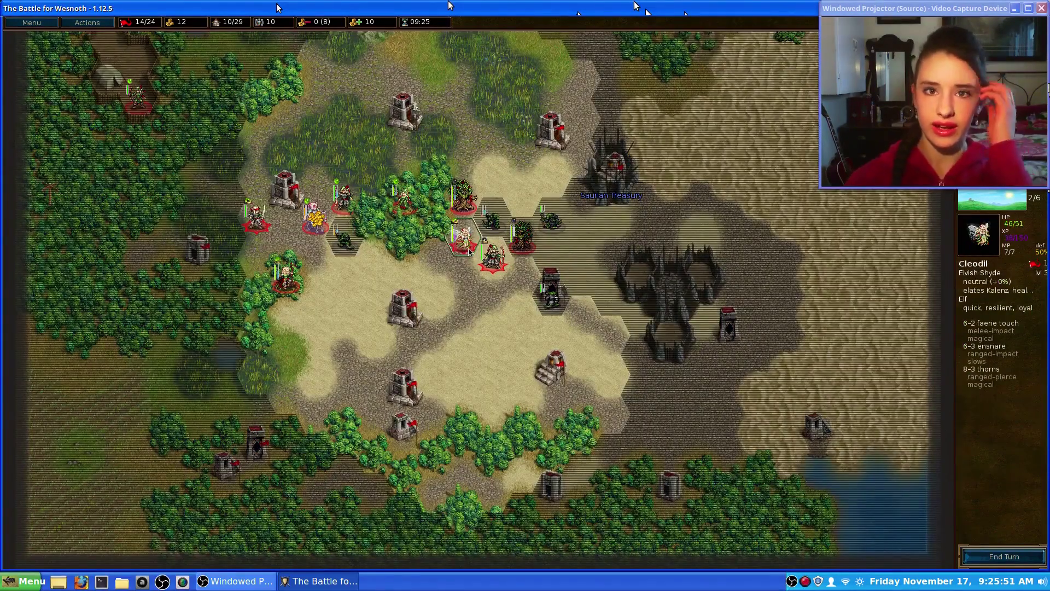
right_click(387, 206)
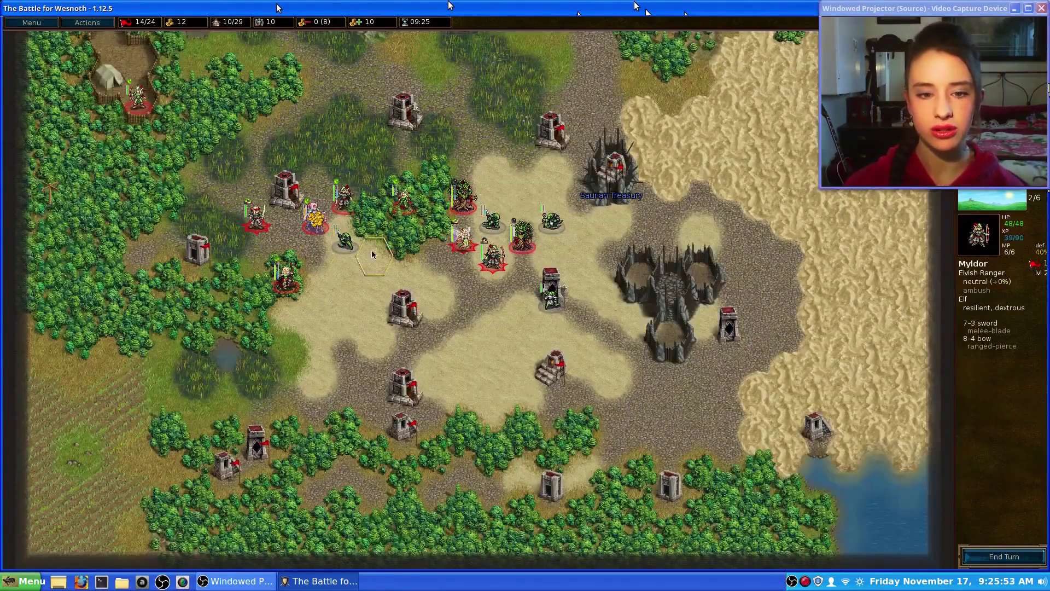
left_click(338, 253)
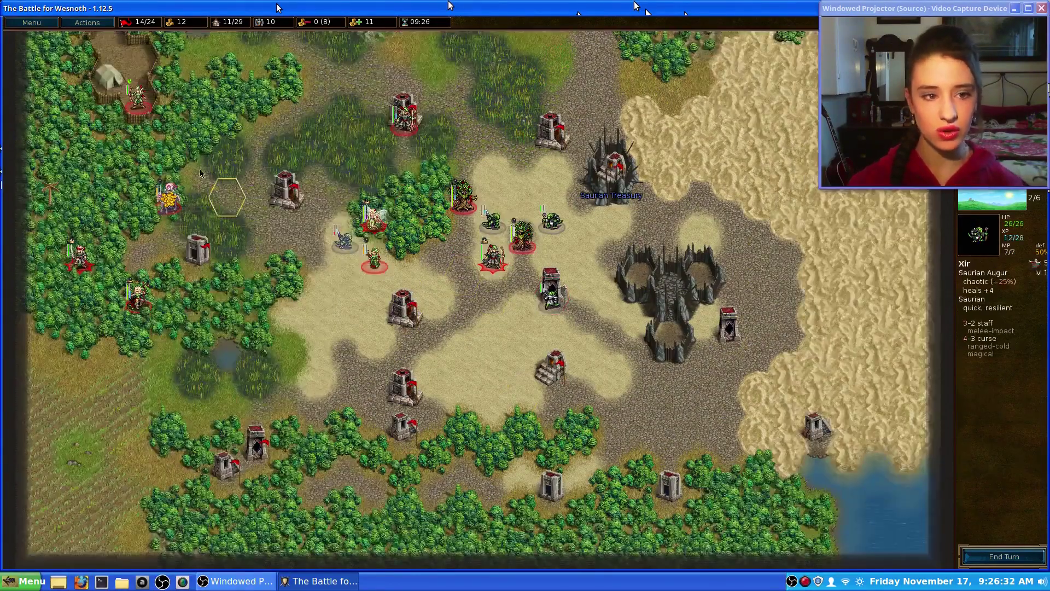
left_click(137, 95)
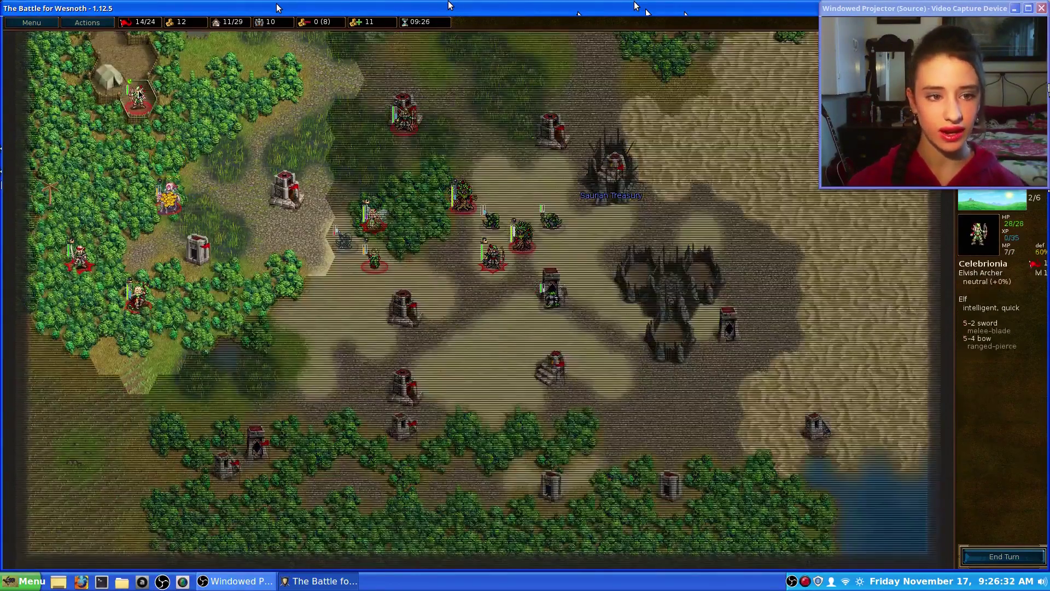
left_click(280, 280)
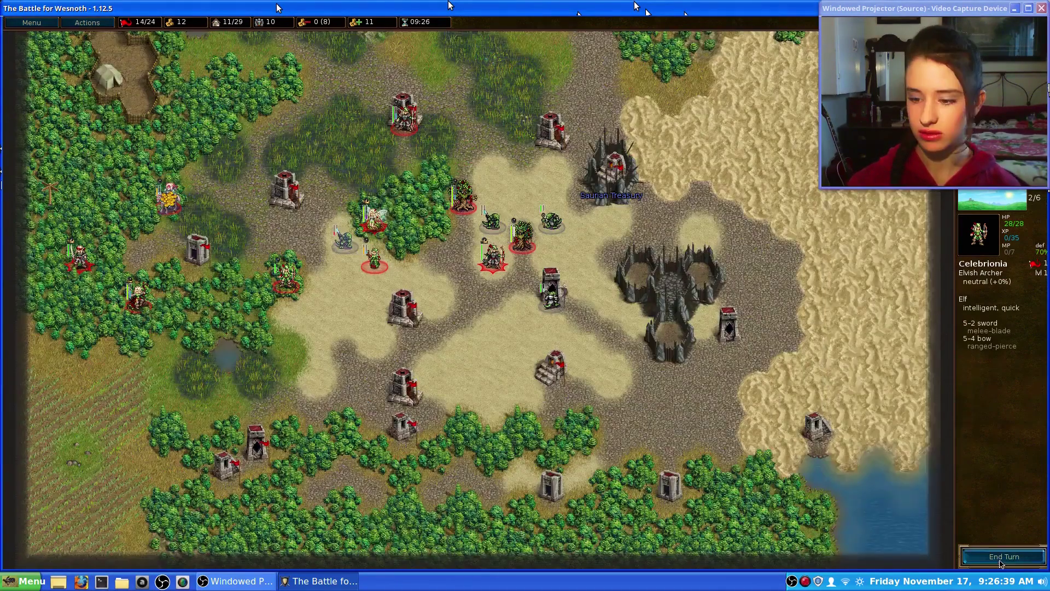
left_click(1003, 556)
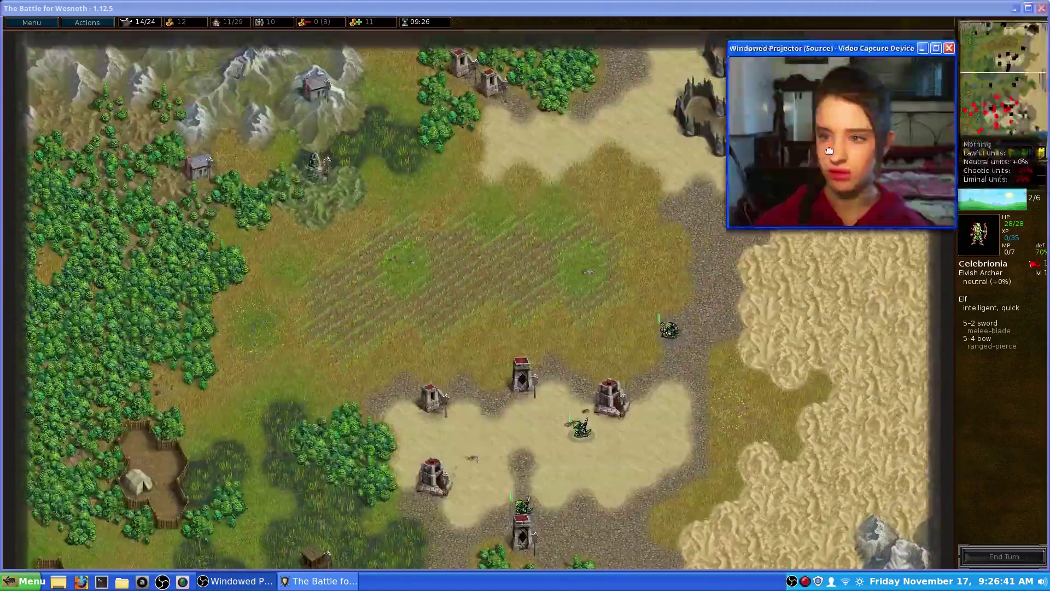
Dismiss the Victory summary and drag the webcam projector toward the map centre.
mouse_move(953, 90)
left_mouse_down()
mouse_move(364, 206)
mouse_move(459, 197)
mouse_move(981, 82)
mouse_move(935, 82)
left_mouse_up()
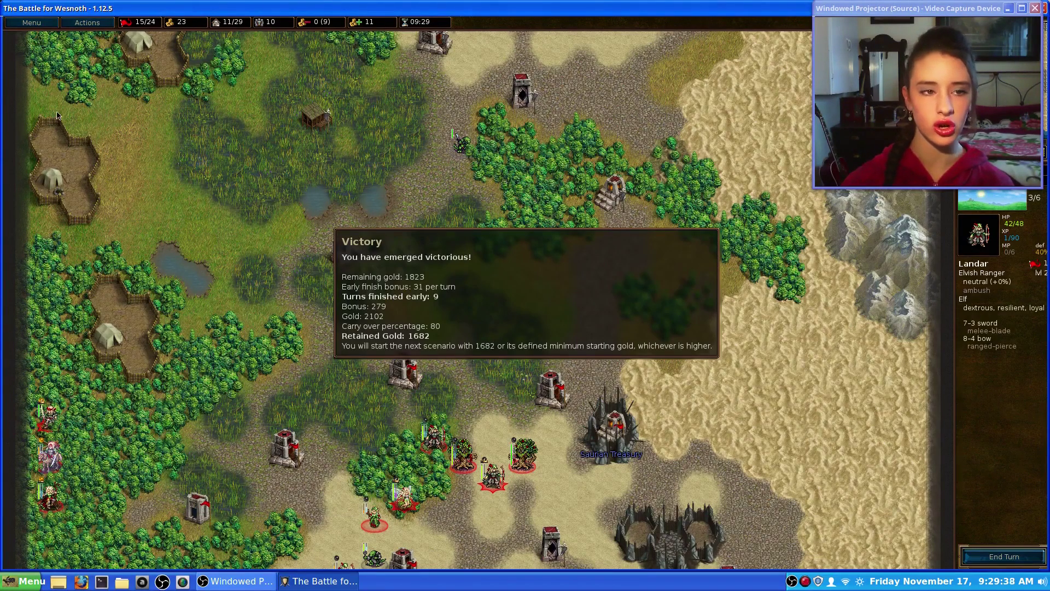
left_click(140, 113)
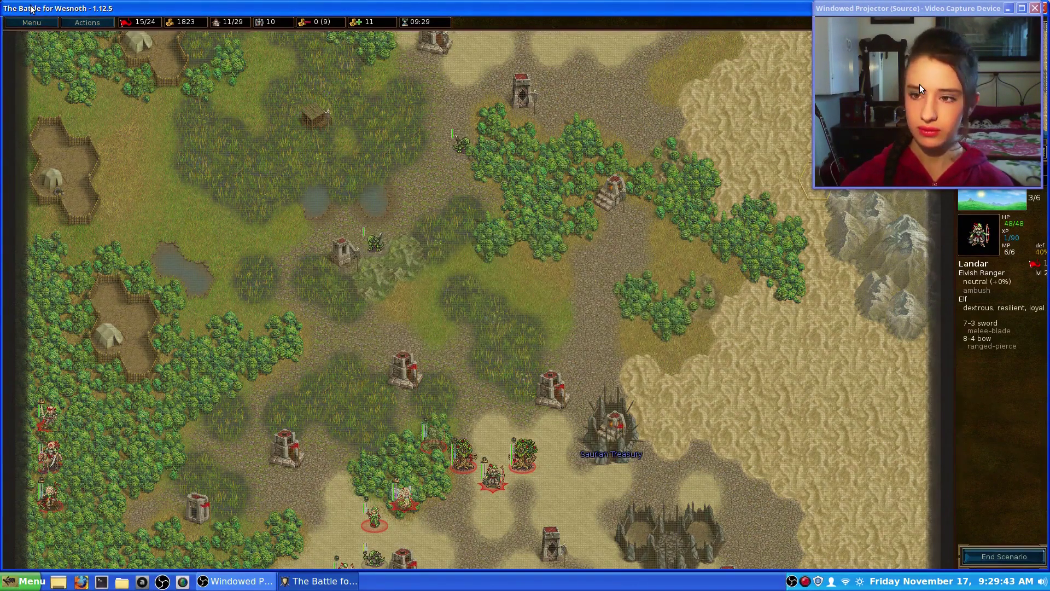
left_click_drag(920, 84, 864, 105)
left_click_drag(703, 128, 681, 145)
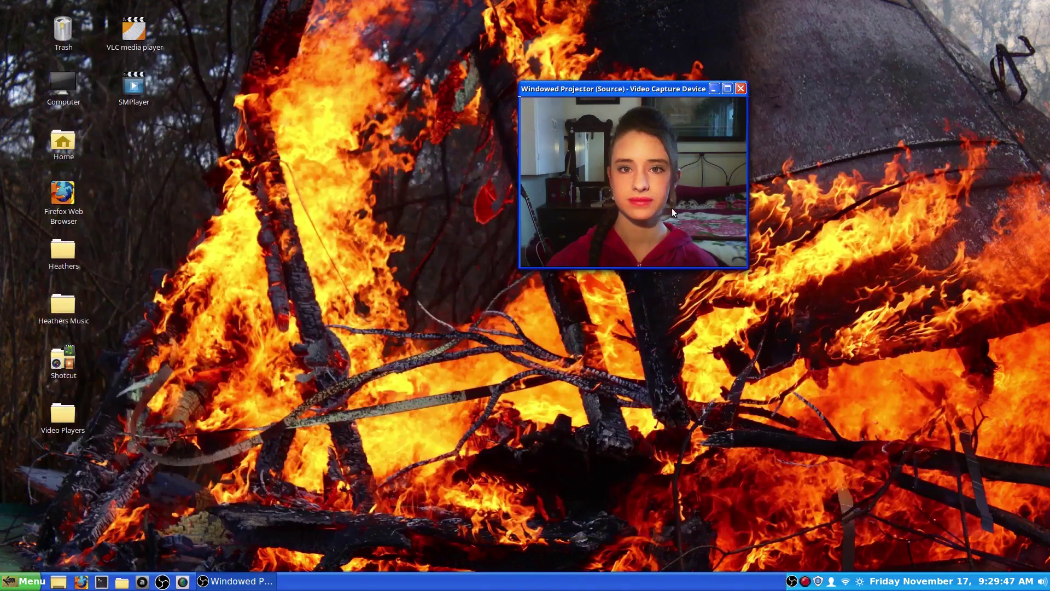
Drag the webcam projector to the desktop's top-right corner.
left_click_drag(672, 208, 979, 125)
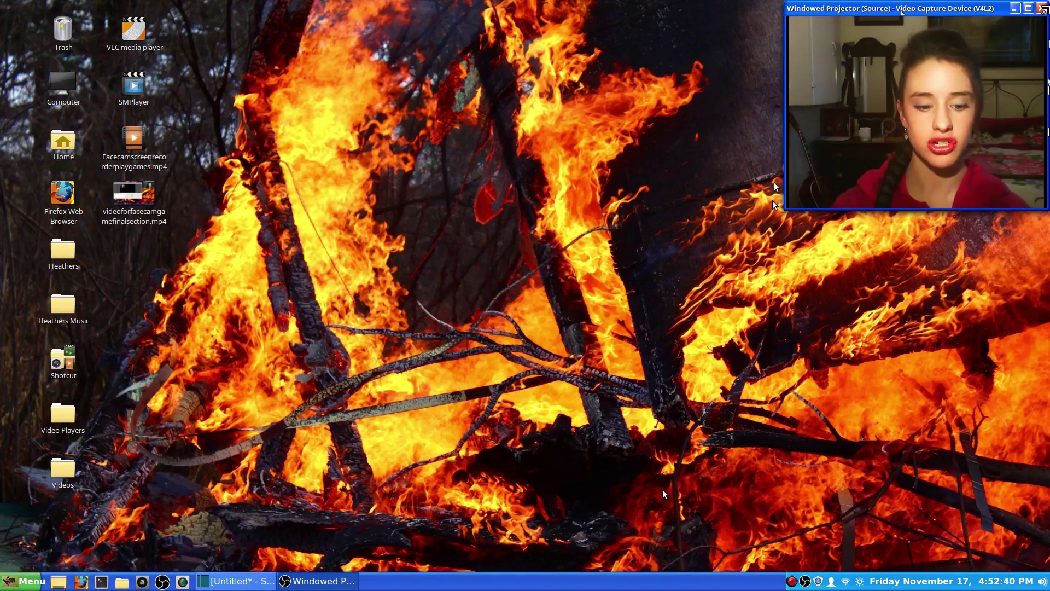
Restore OBS from the taskbar, enlarge the webcam projector, and move OBS up and left.
left_click(805, 581)
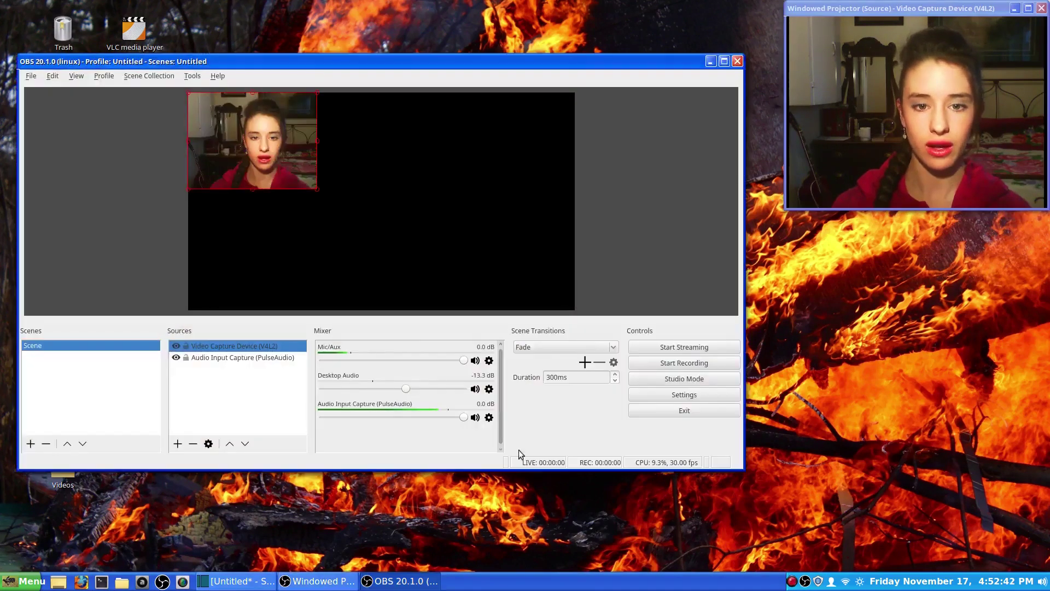
left_click(709, 63)
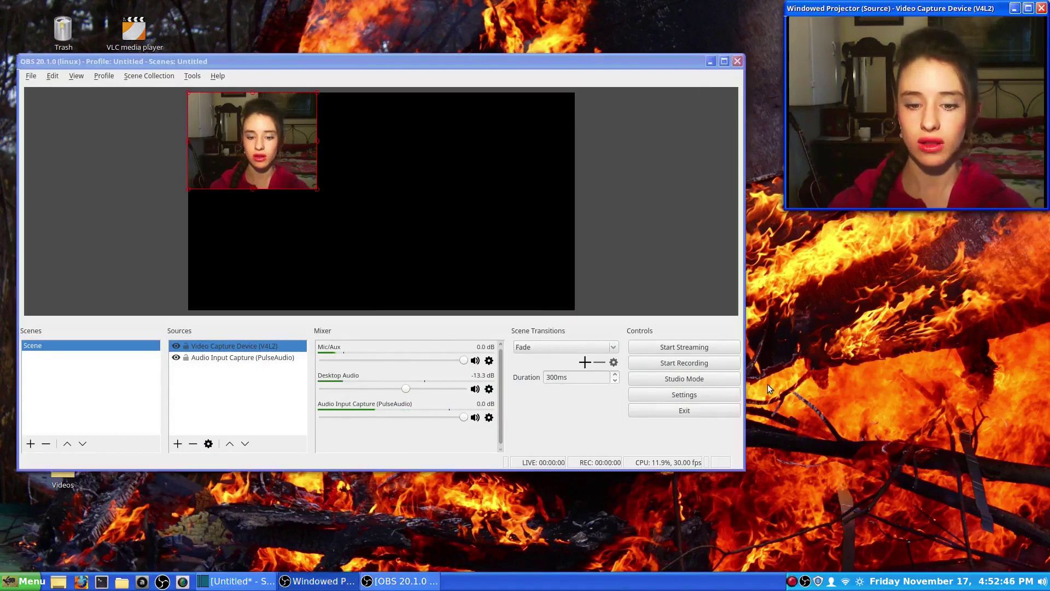
left_click_drag(785, 209, 534, 441)
left_click(804, 580)
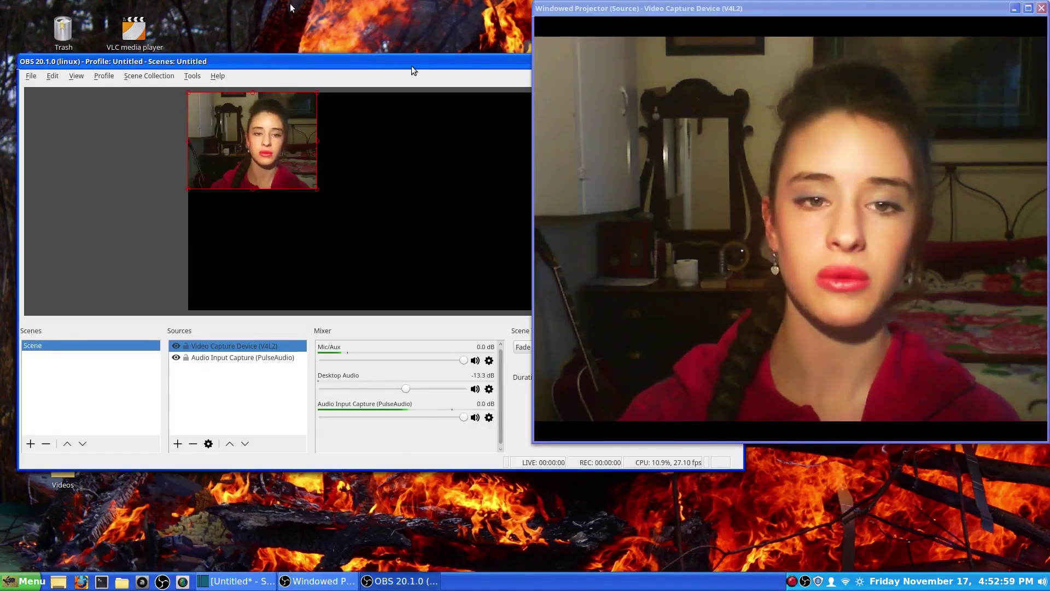
left_click_drag(419, 59, 408, 15)
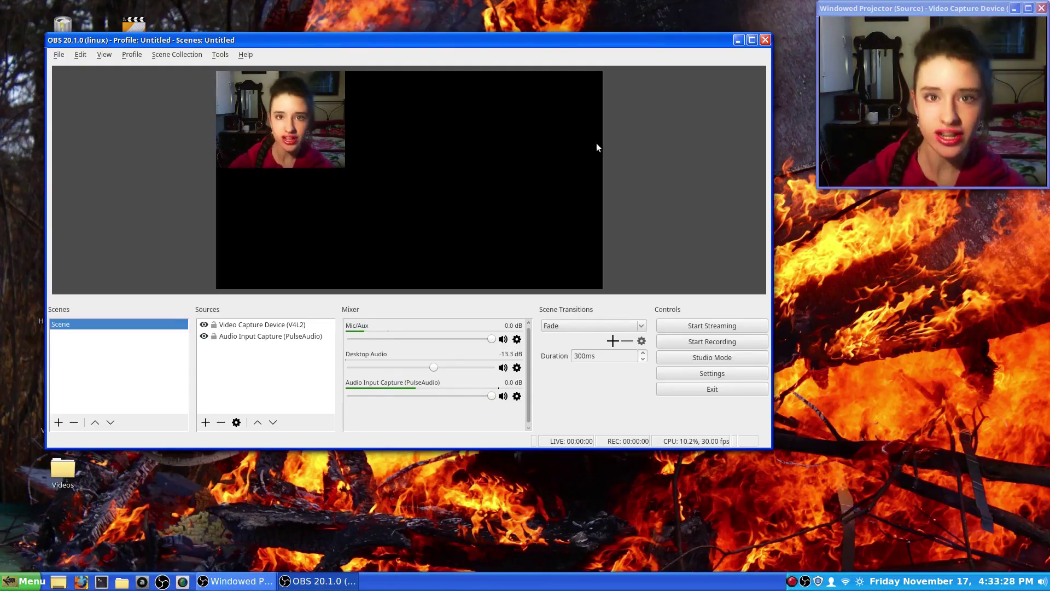
Add a Video Capture Device (V4L2) source using the Webcam C170 and drag it right of the first webcam.
left_click(207, 422)
left_click(244, 401)
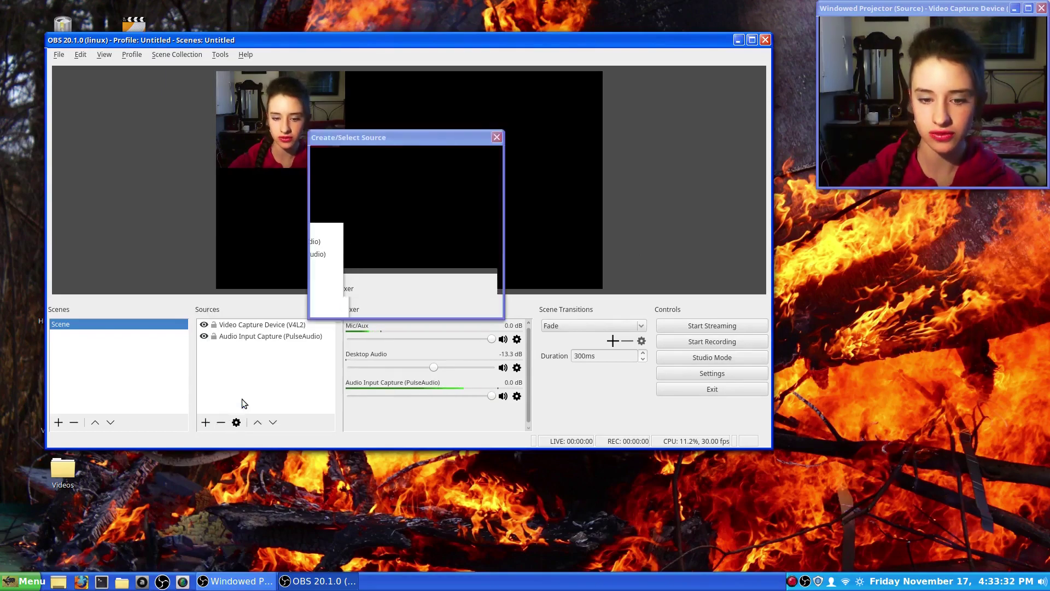
left_click(467, 301)
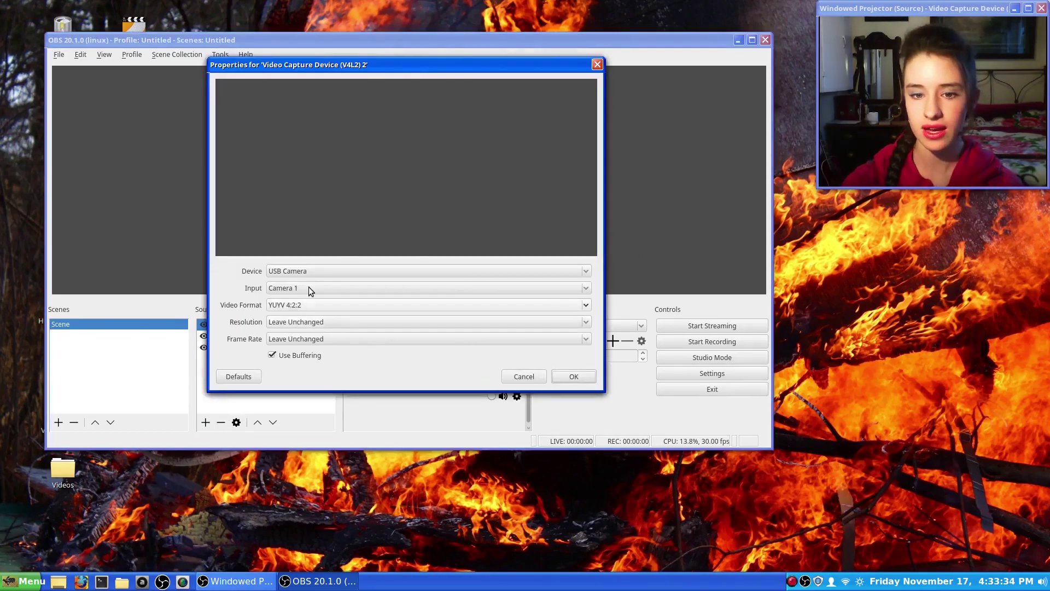
left_click(323, 271)
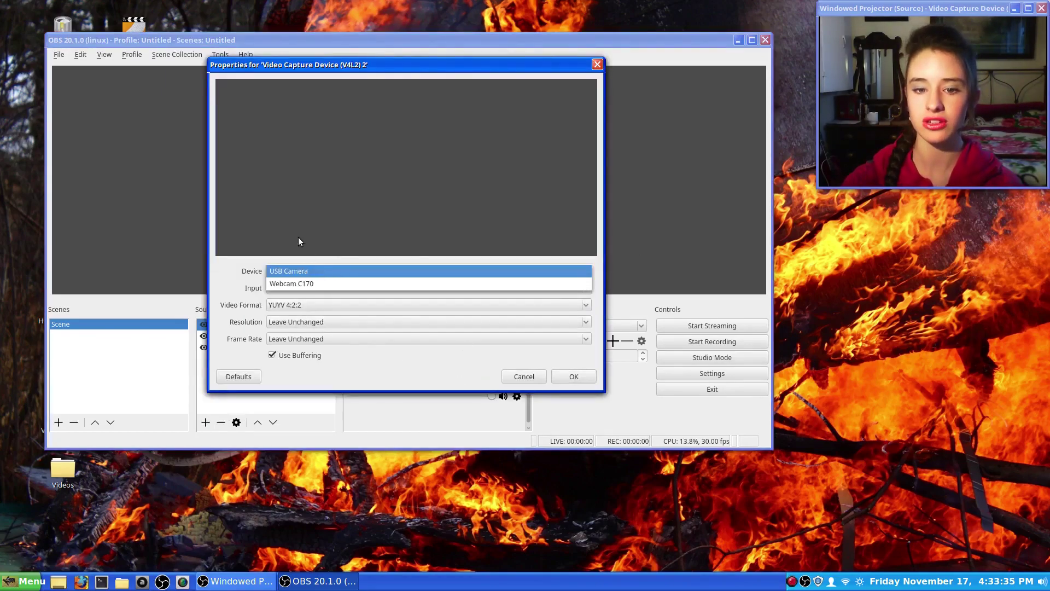
left_click(312, 283)
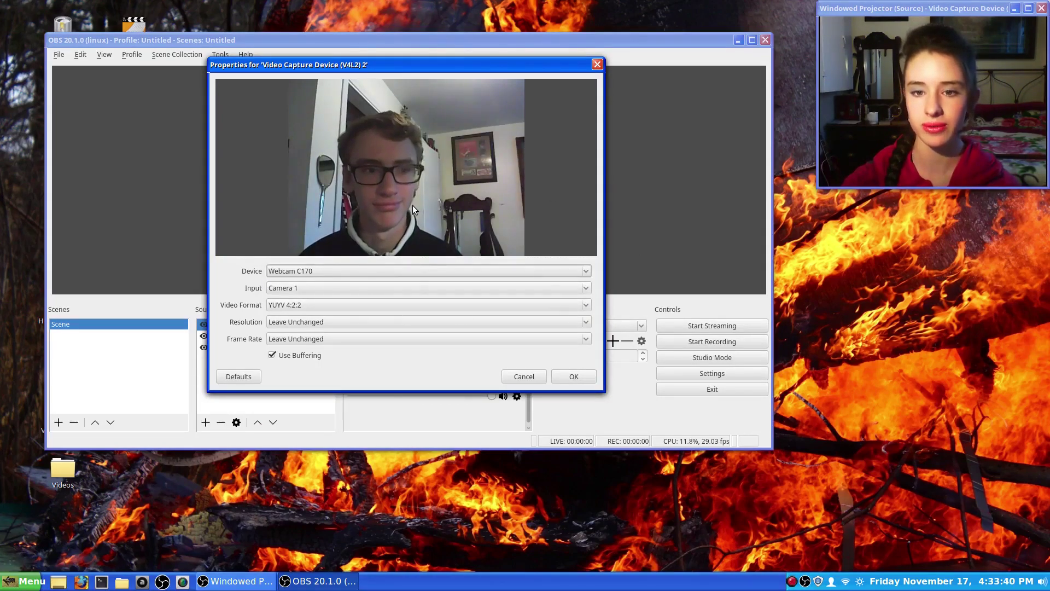
left_click(574, 376)
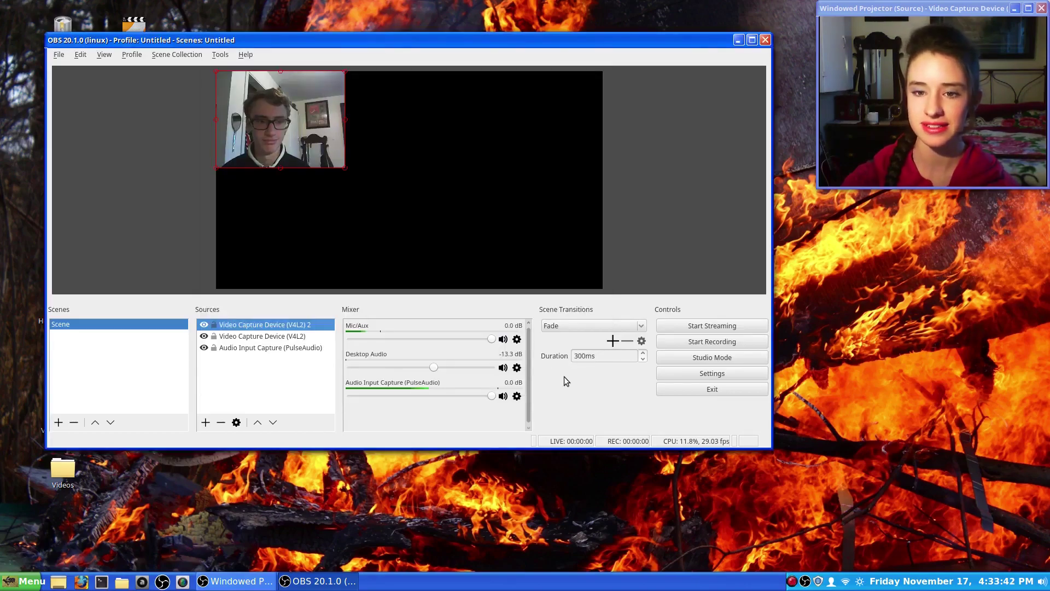
left_click_drag(307, 101, 527, 114)
Open a windowed projector for the second webcam, moved to the top-left and enlarged.
right_click(518, 87)
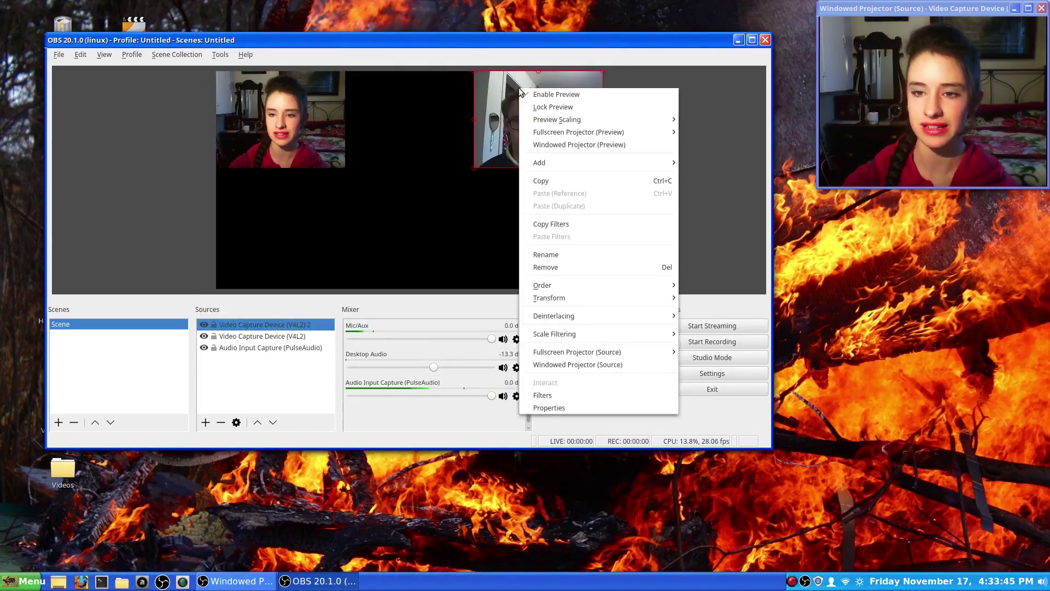
left_click(569, 365)
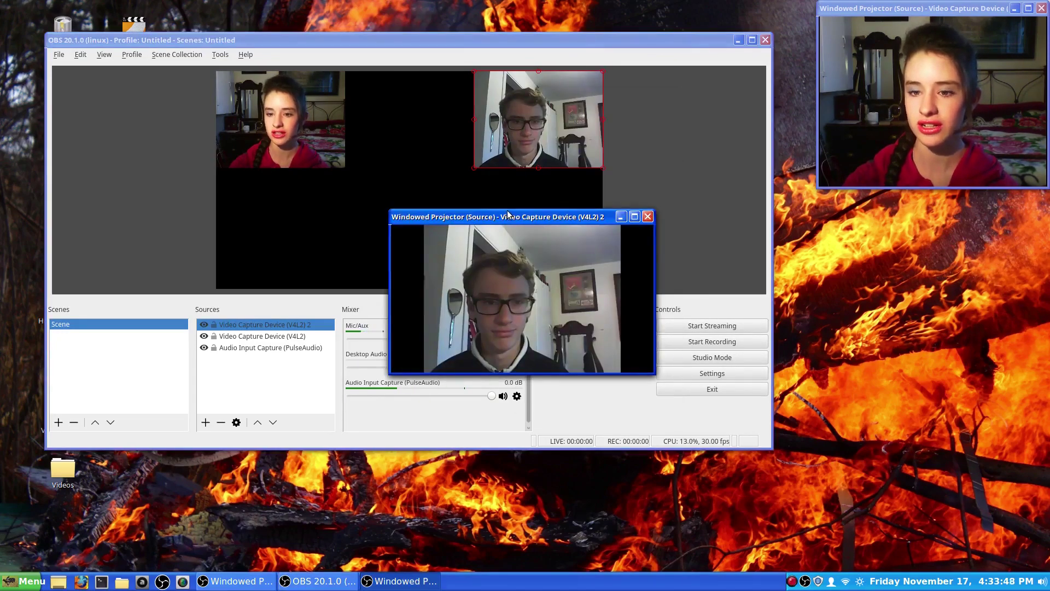
left_click_drag(496, 217, 111, 17)
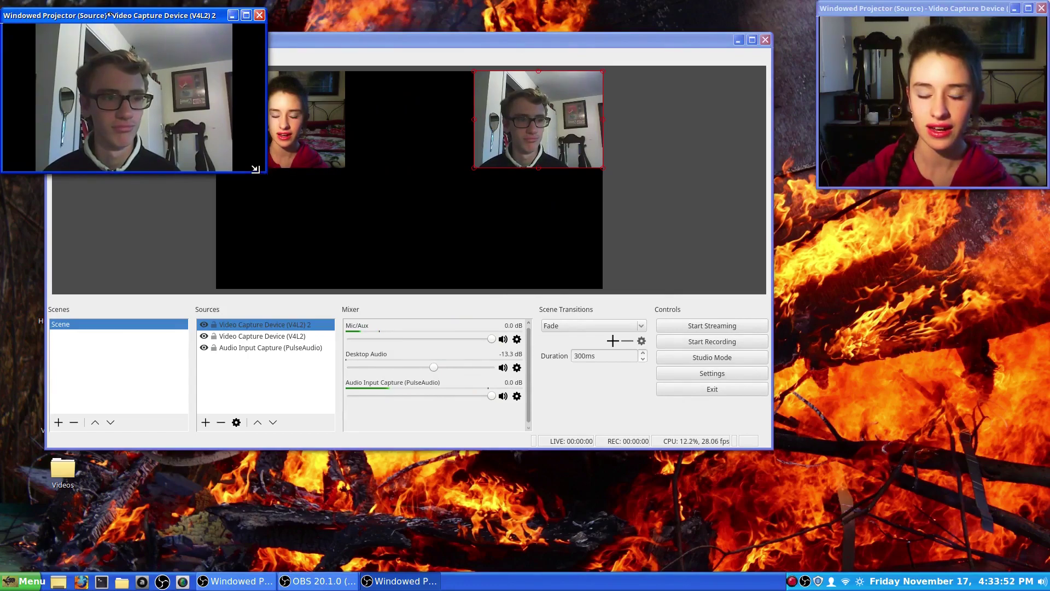
left_click_drag(256, 169, 301, 255)
Open a windowed projector for the first webcam source.
left_click(398, 45)
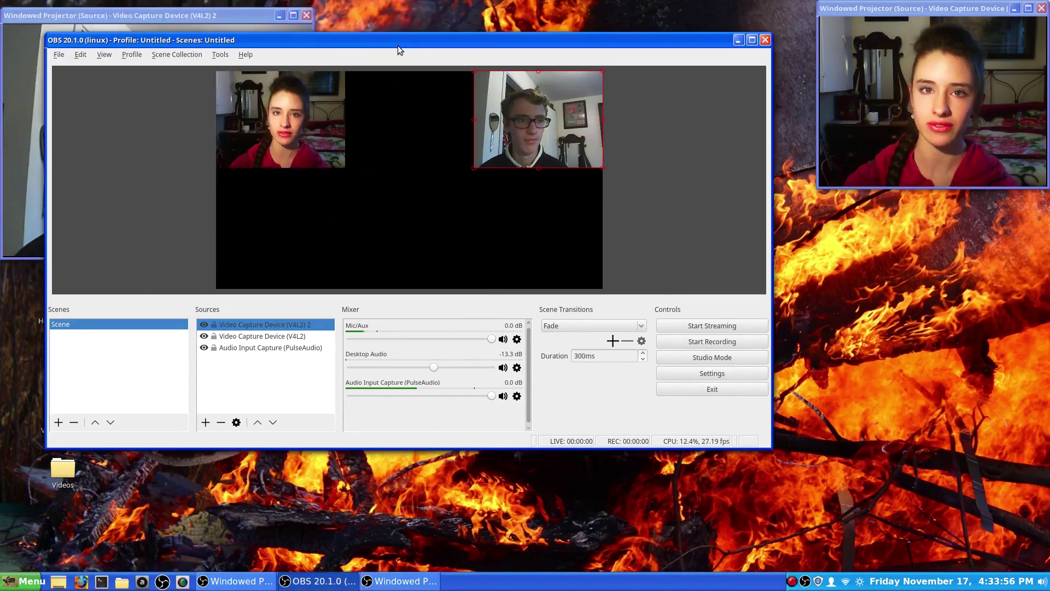
left_click(294, 133)
right_click(294, 132)
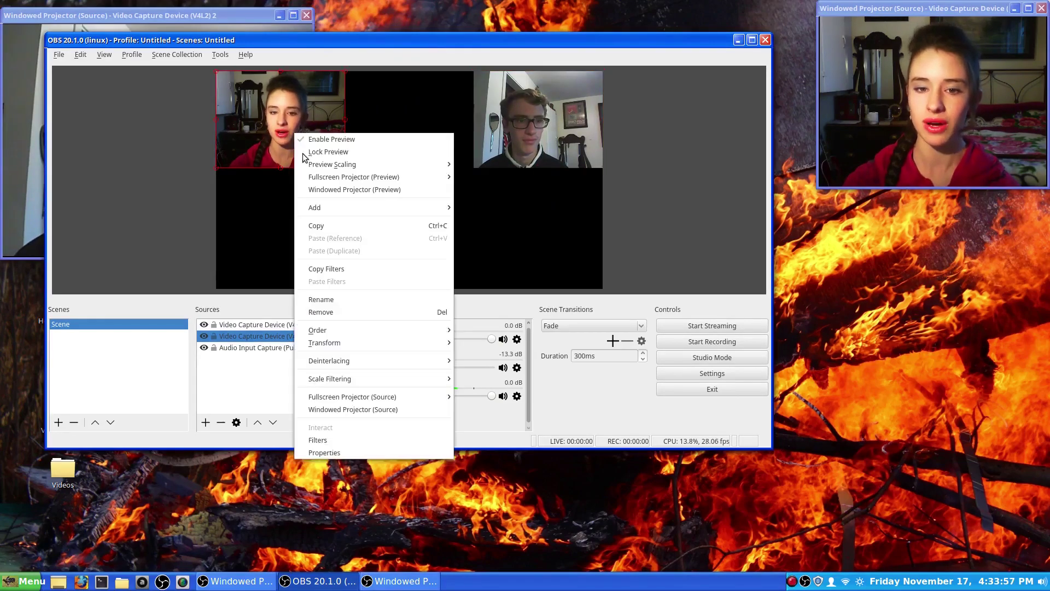
left_click(339, 409)
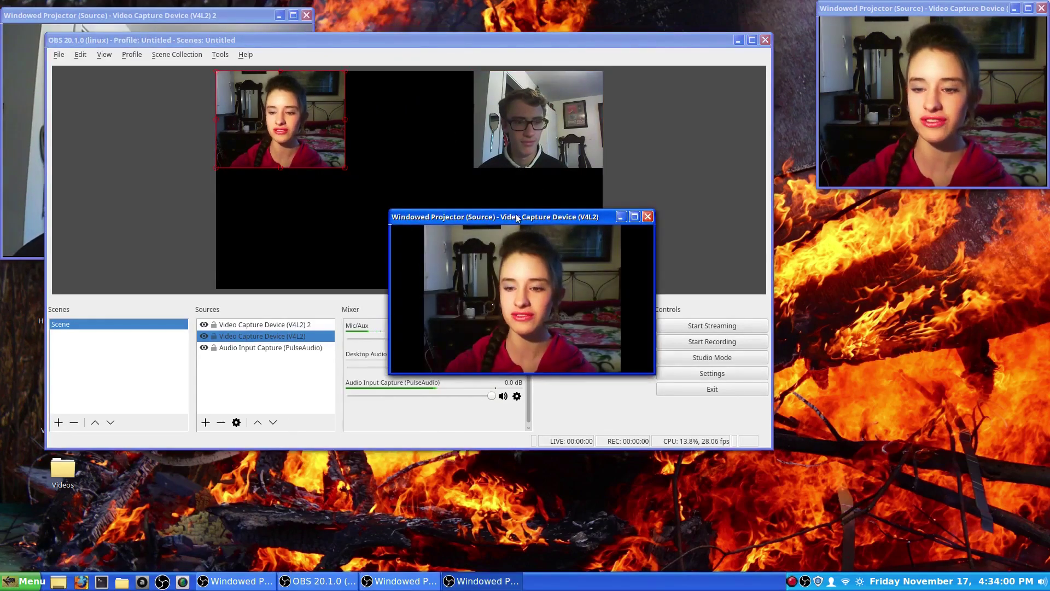
Set both webcam projector windows to Always on Top.
left_click(175, 27)
right_click(179, 15)
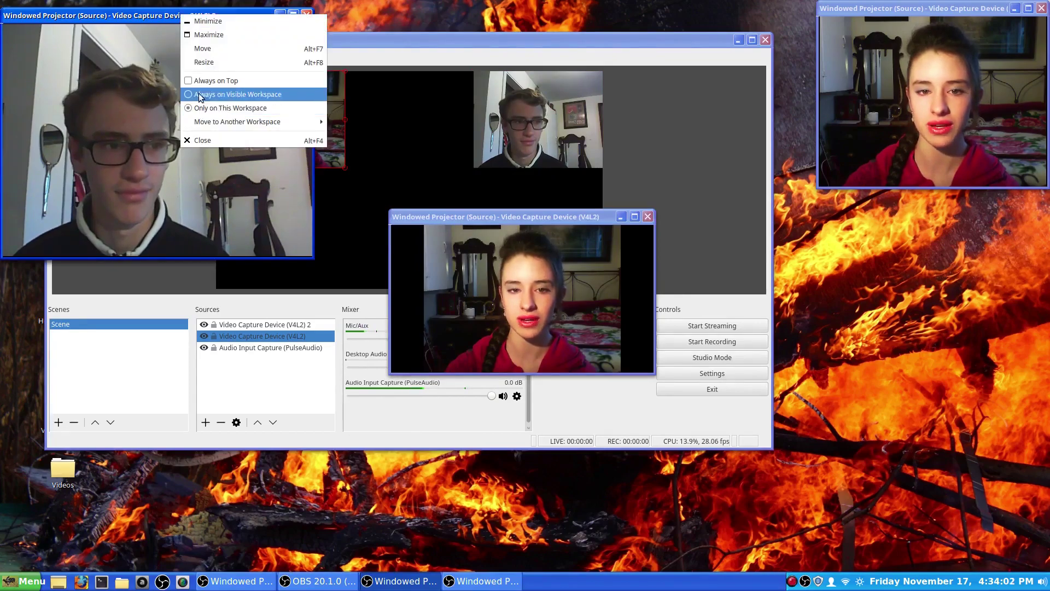
left_click(200, 82)
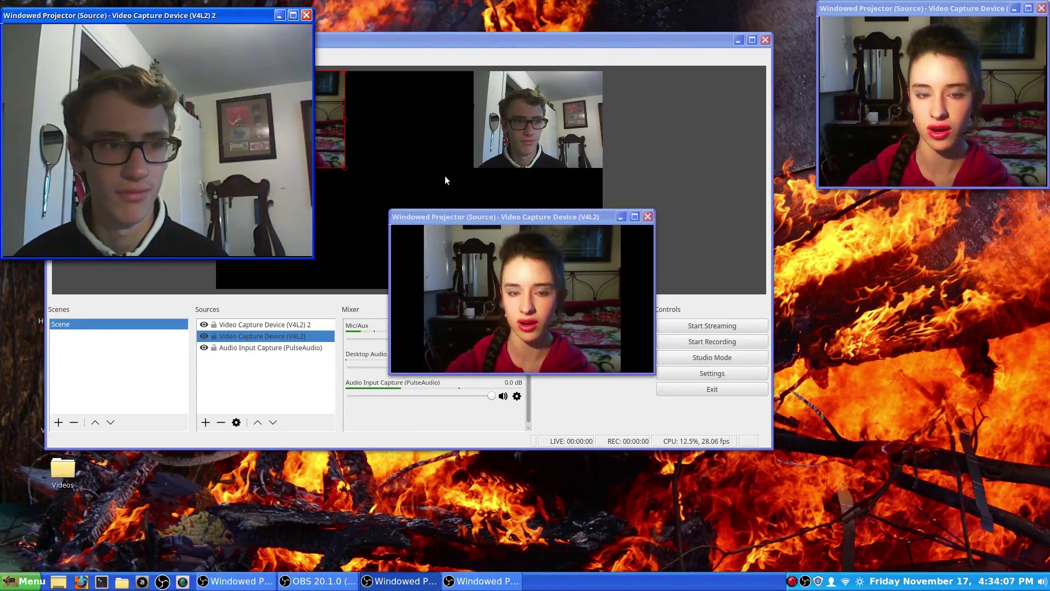
left_click(464, 215)
right_click(464, 215)
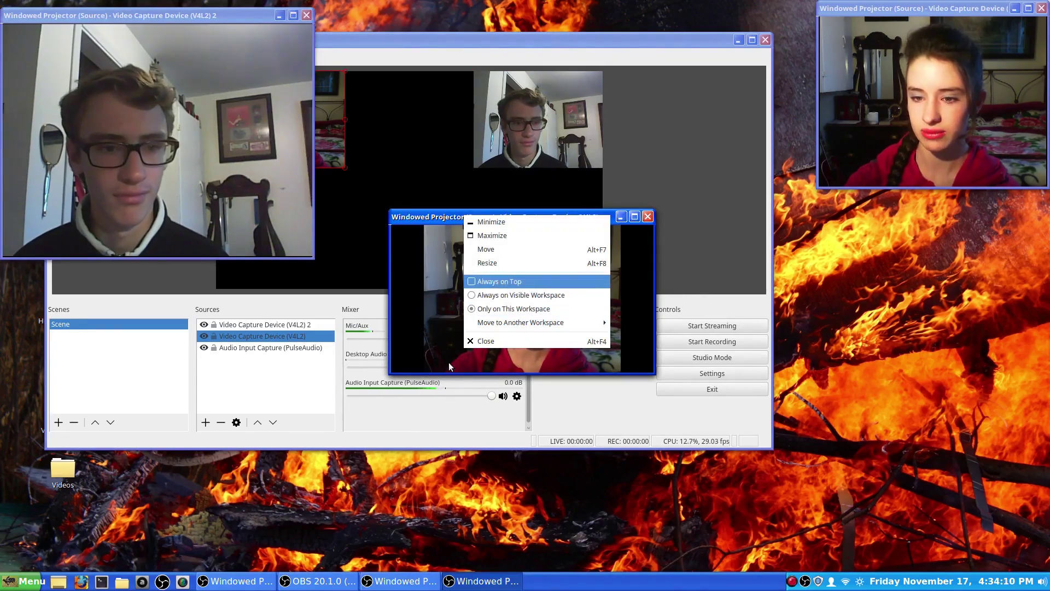
left_click(494, 281)
Enlarge the two projector windows and arrange them side by side across the screen.
left_click_drag(398, 372, 365, 454)
left_click_drag(496, 185, 575, 8)
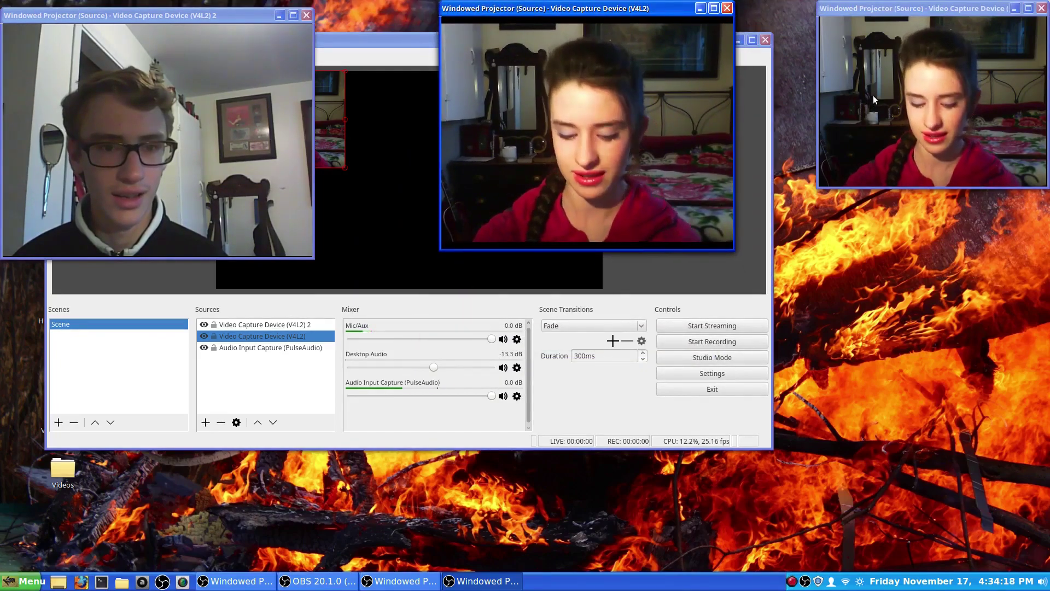
left_click(846, 150)
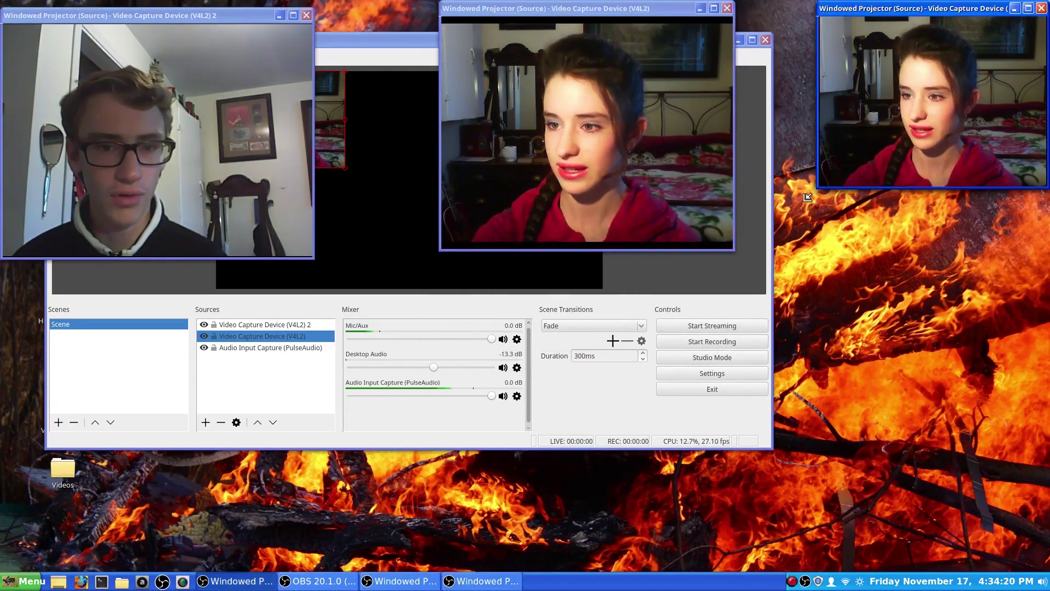
left_click_drag(817, 187, 441, 523)
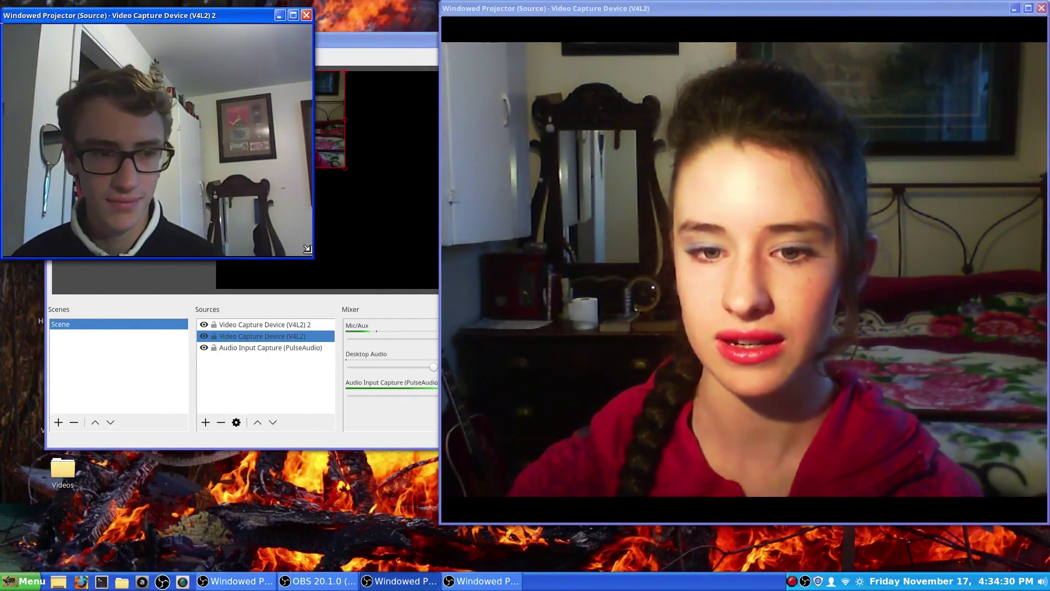
left_click_drag(406, 305, 491, 398)
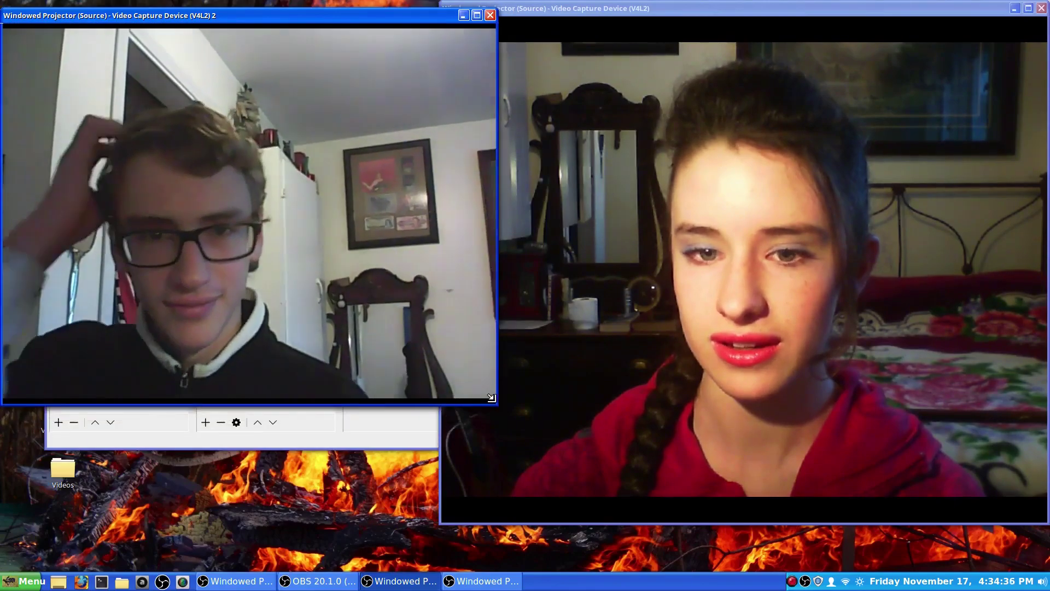
left_click(718, 386)
left_click(388, 356)
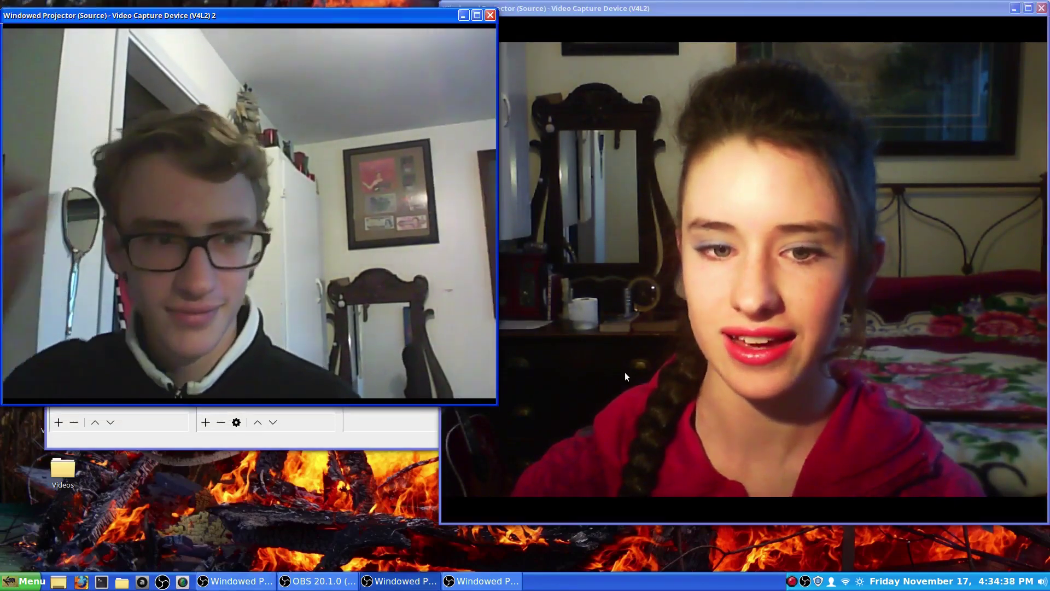